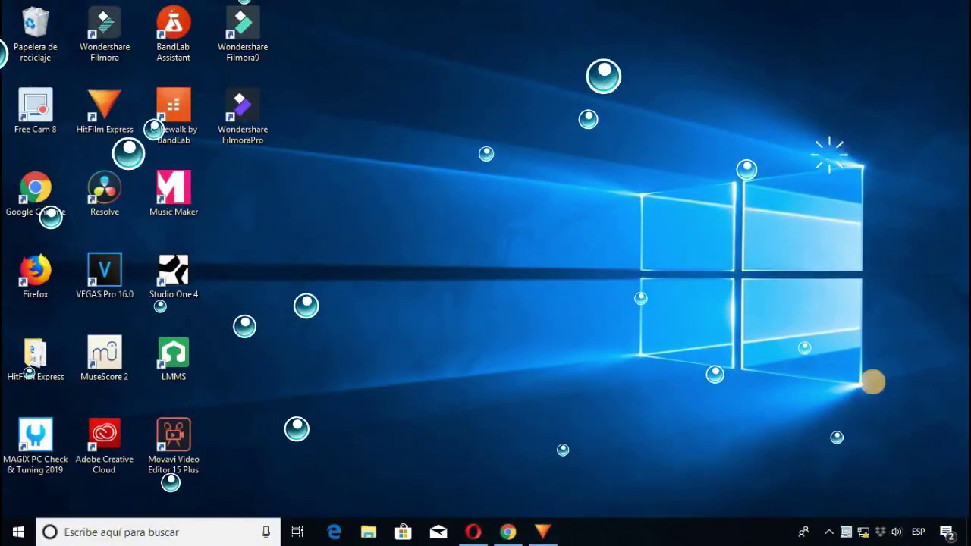
Step: Switch to HitFilm Express and change the layout to the Editing workspace
click(558, 534)
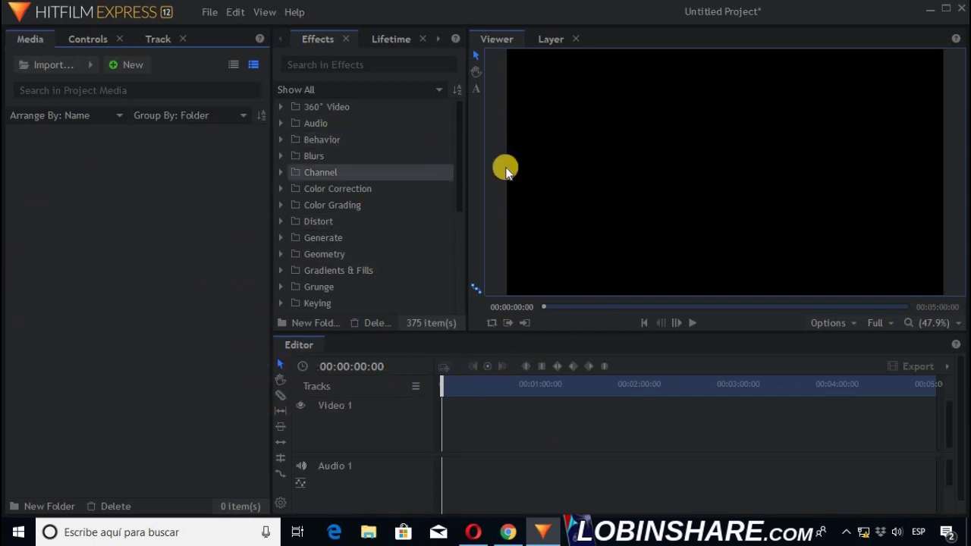
click(265, 13)
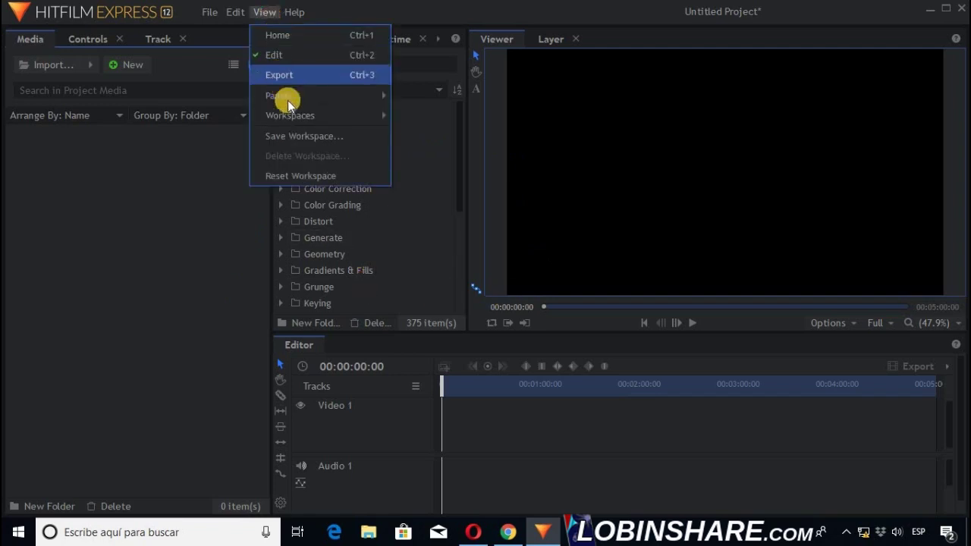
mouse_move(364, 122)
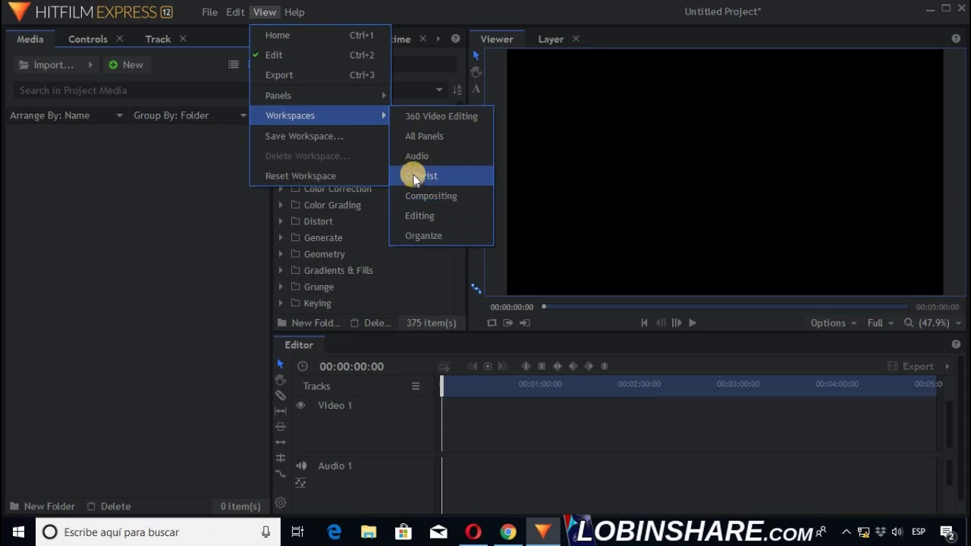
click(352, 176)
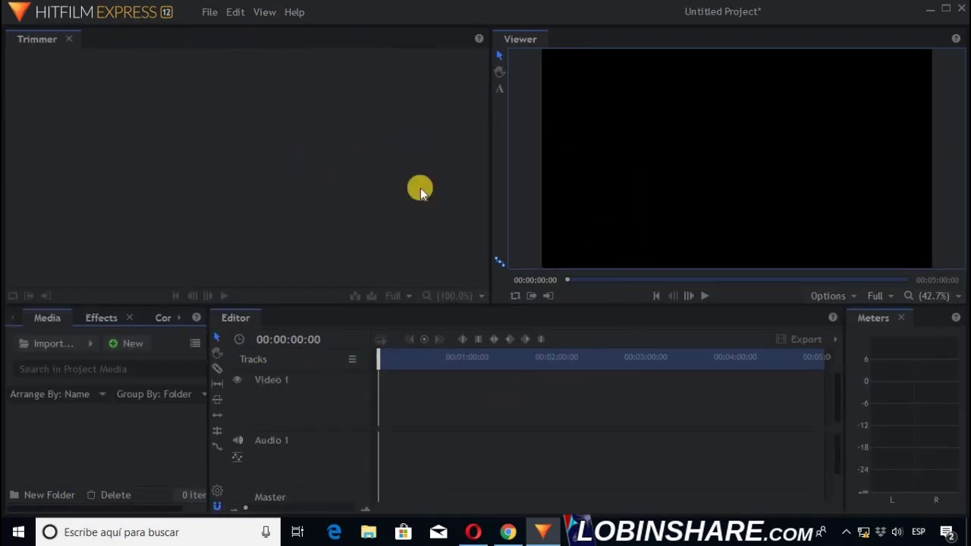
Step: Import the "People Walking Past the Camera" stock footage video from the Vídeos folder into the project media
click(66, 344)
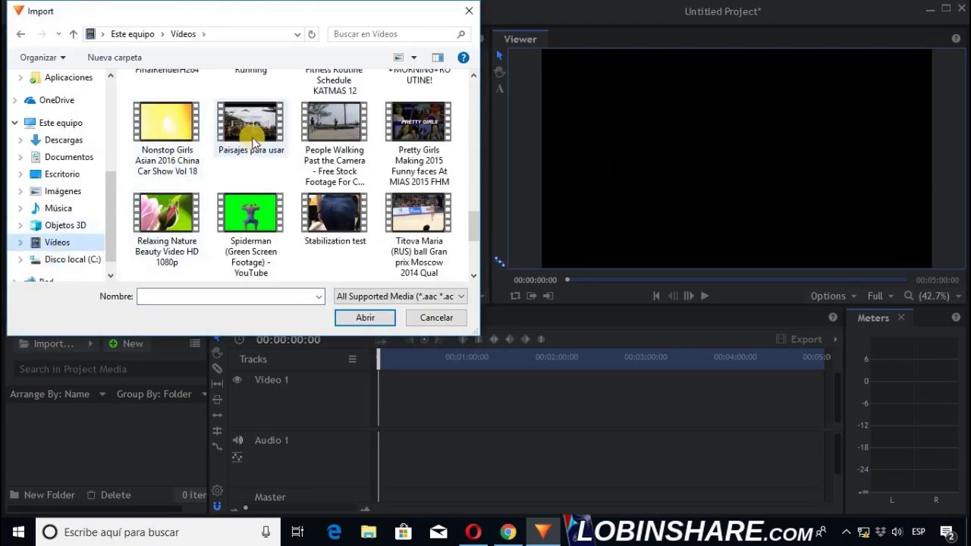
click(318, 127)
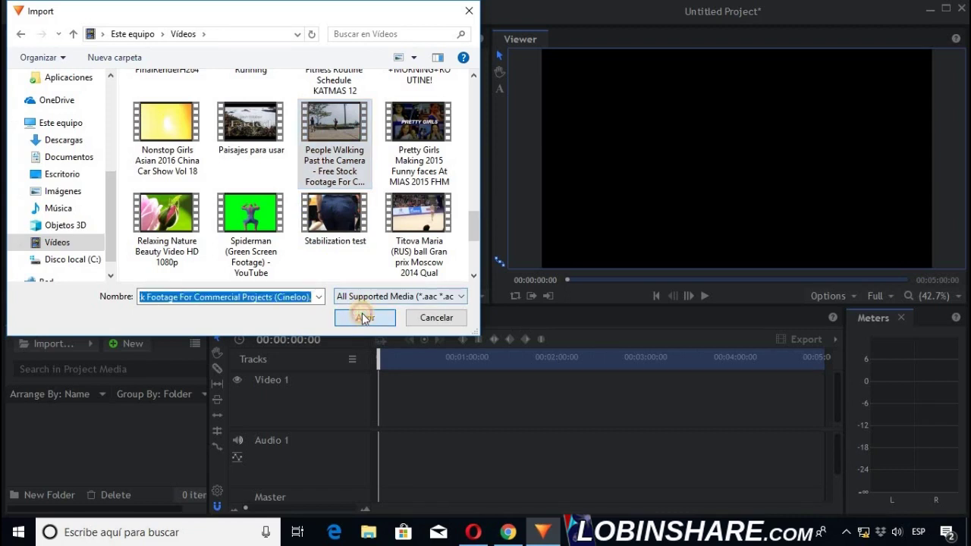
click(365, 317)
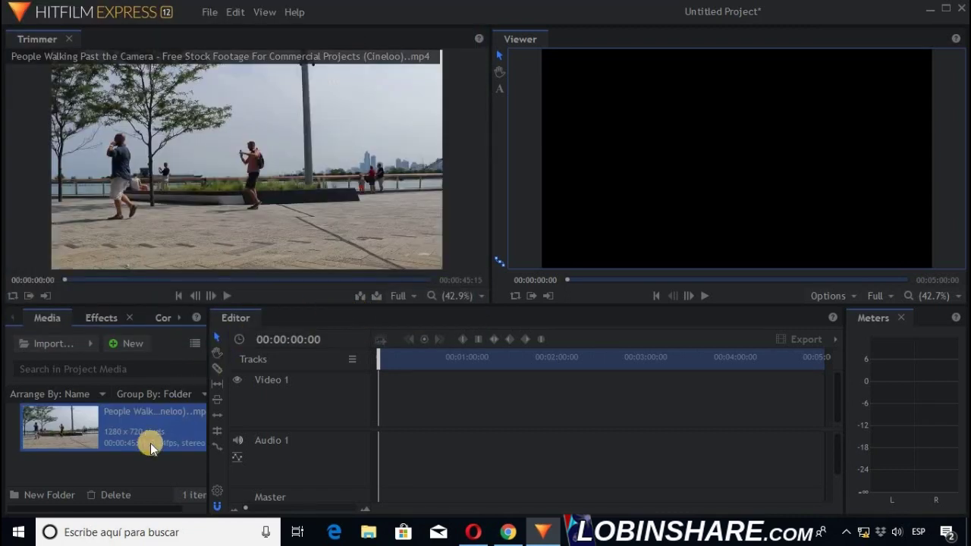
Step: Preview the people walking clip in the Trimmer and set its In point at 00:00:09:09
mouse_move(129, 192)
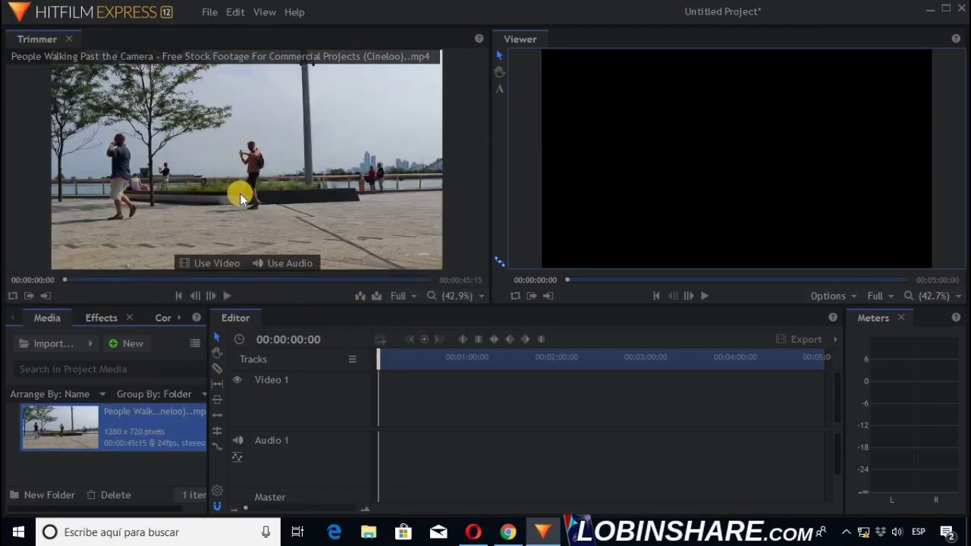
click(229, 295)
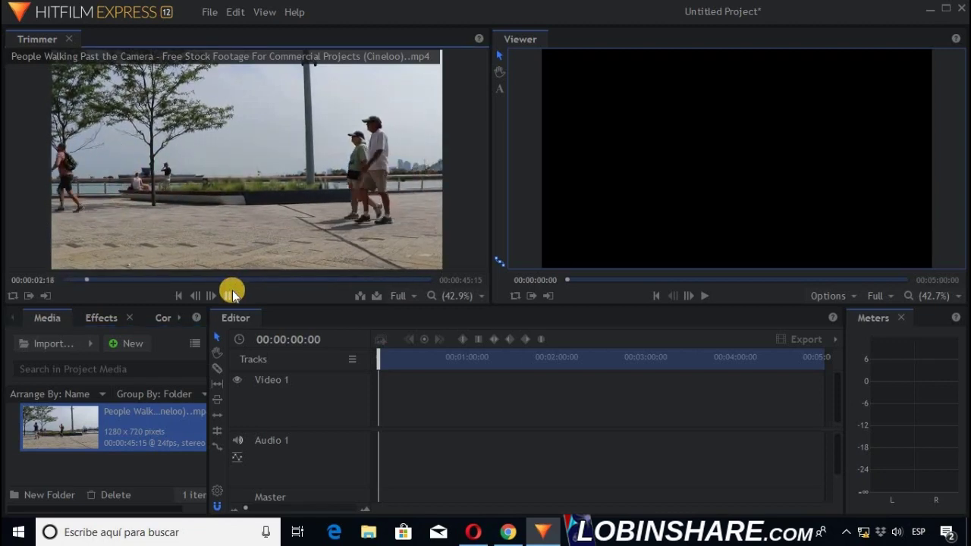
click(230, 295)
mouse_move(214, 252)
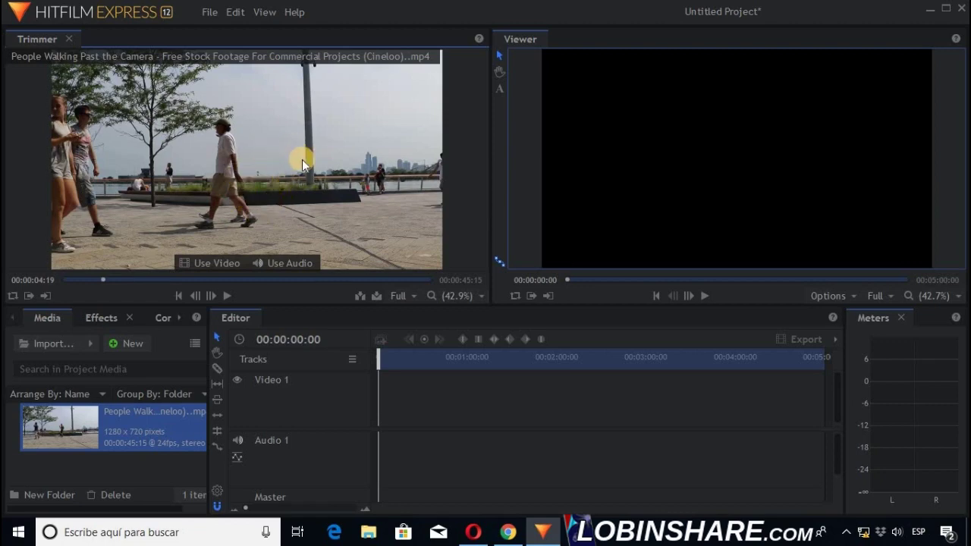
click(228, 296)
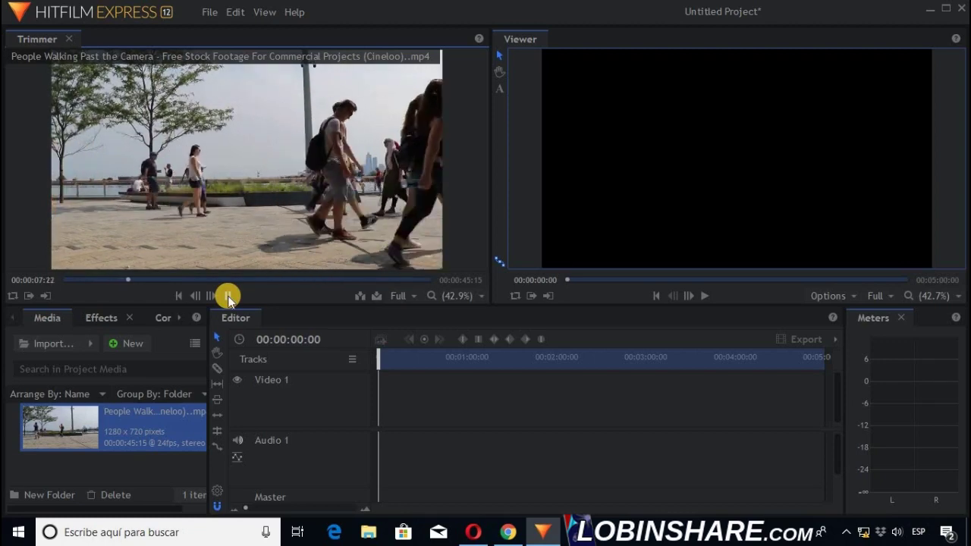
click(228, 296)
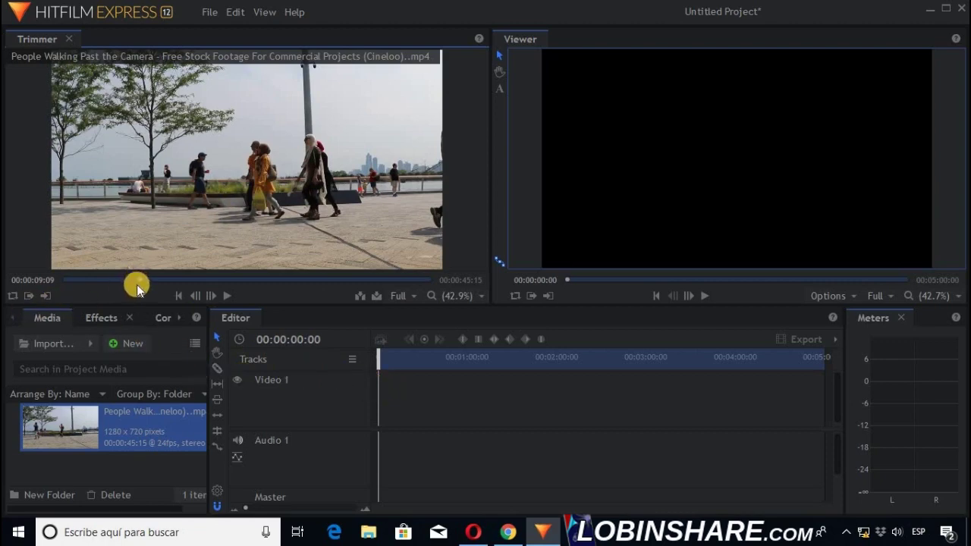
click(33, 297)
Step: Set the clip's Out point at 00:00:20:06 in the Trimmer
click(173, 280)
click(225, 279)
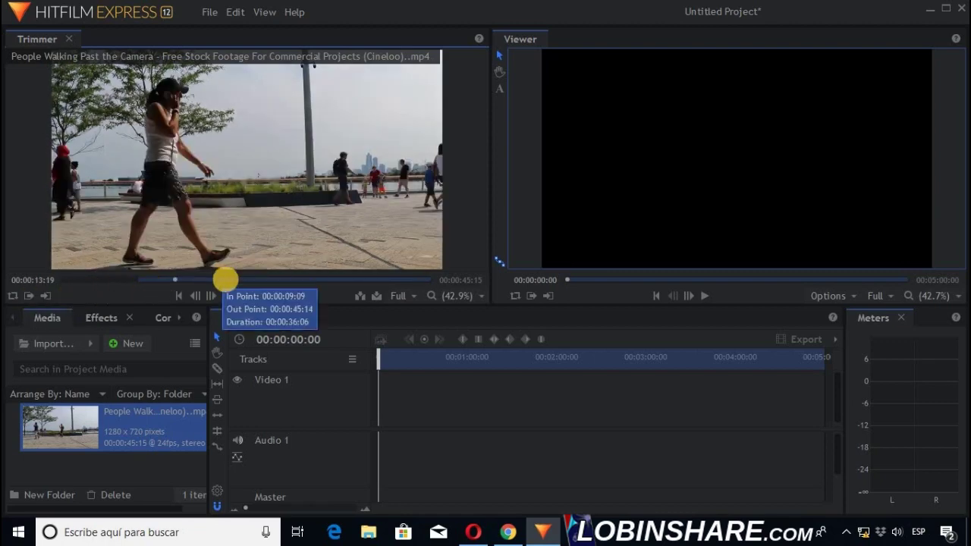
click(39, 293)
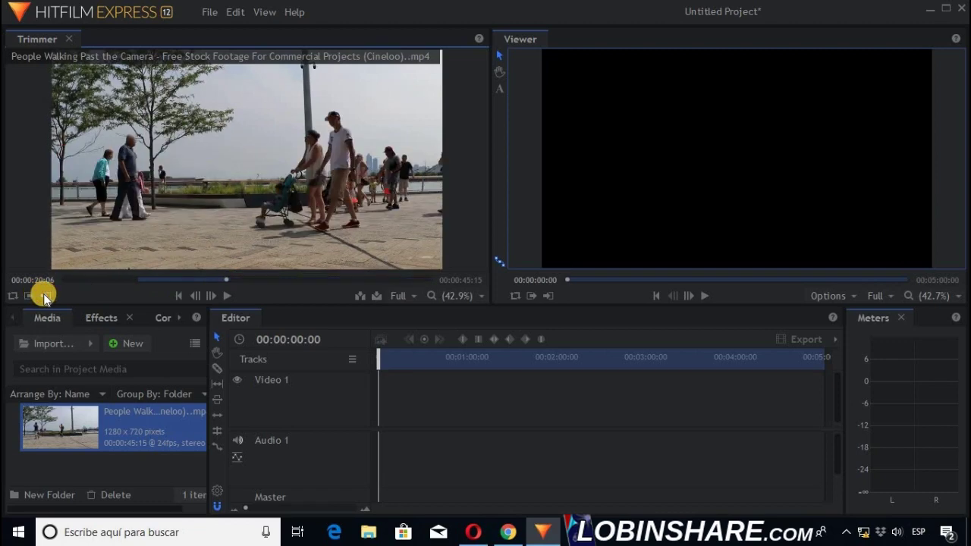
Step: Place the trimmed clip with its audio at the start of the timeline on Video 1 and Audio 1
mouse_move(203, 204)
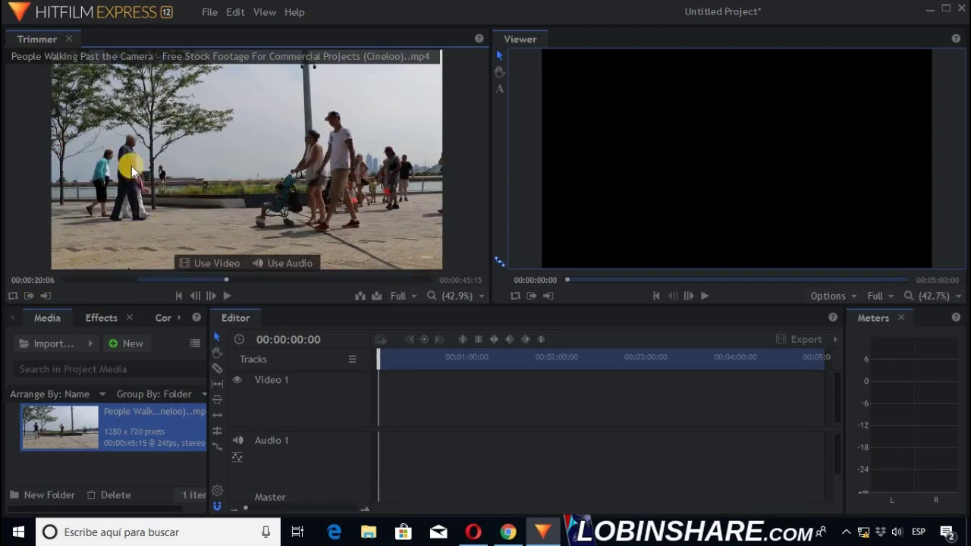
drag(156, 236, 378, 399)
key(Return)
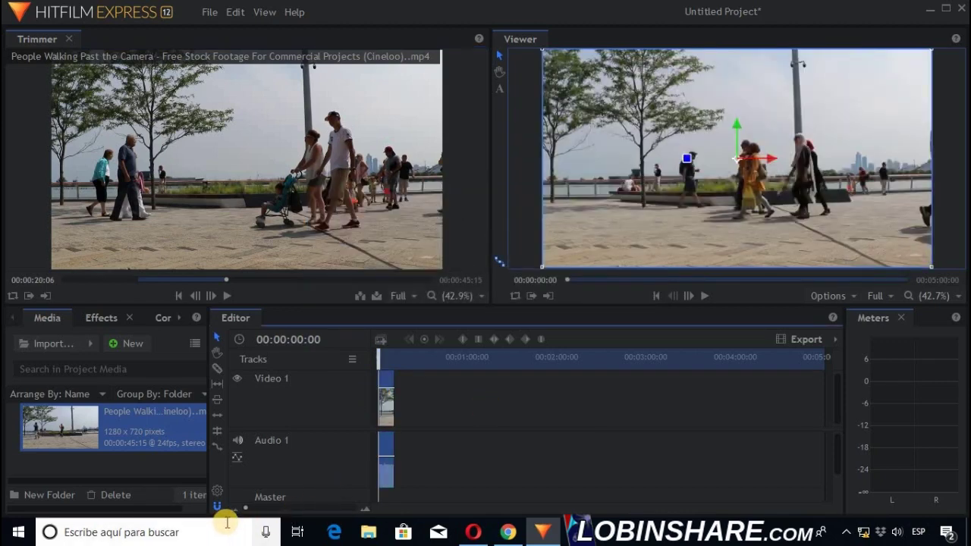
Step: Play the trimmed clip from the start of the timeline and pause at 00:00:05:21
drag(245, 507, 255, 509)
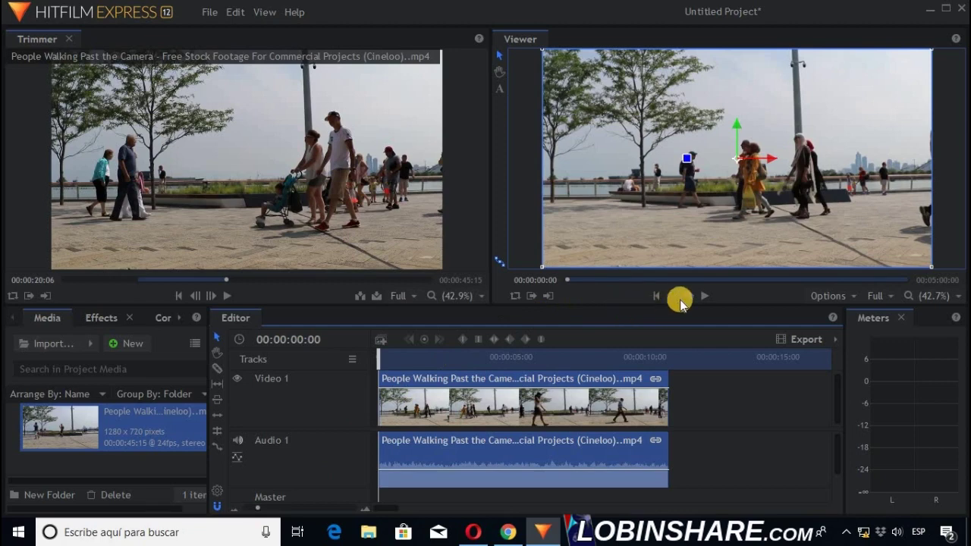
click(705, 295)
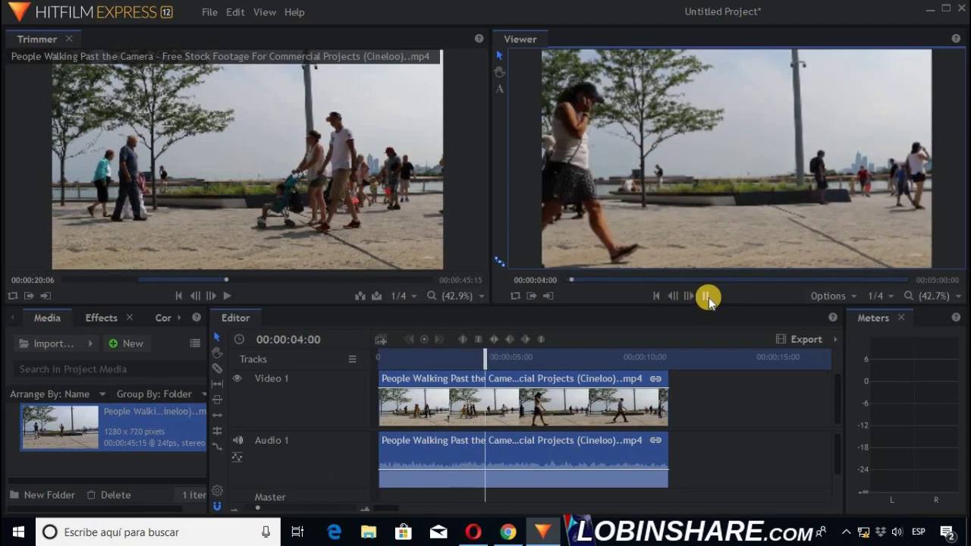
click(706, 297)
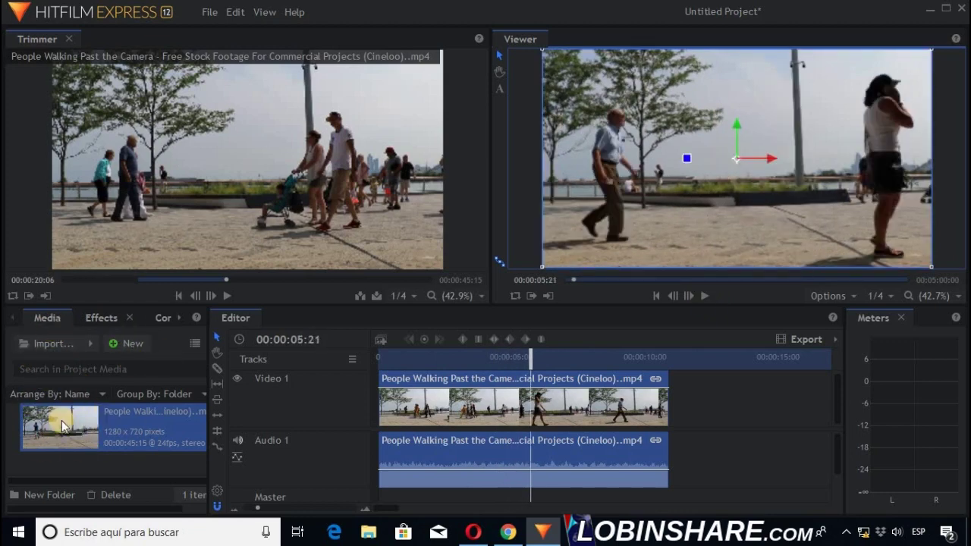
Step: Open the effects library and look through its effect categories
click(96, 318)
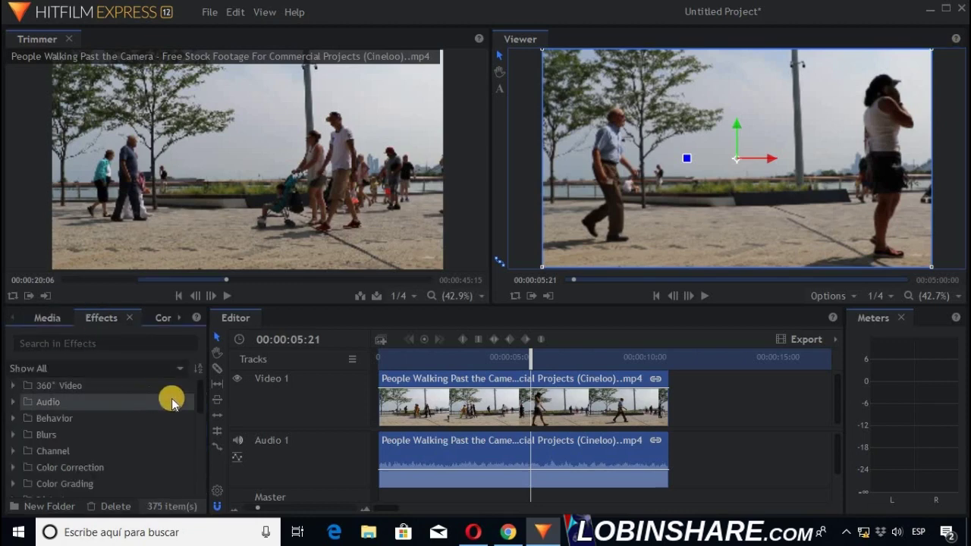
mouse_move(199, 401)
mouse_down()
mouse_move(190, 481)
mouse_move(200, 389)
mouse_up()
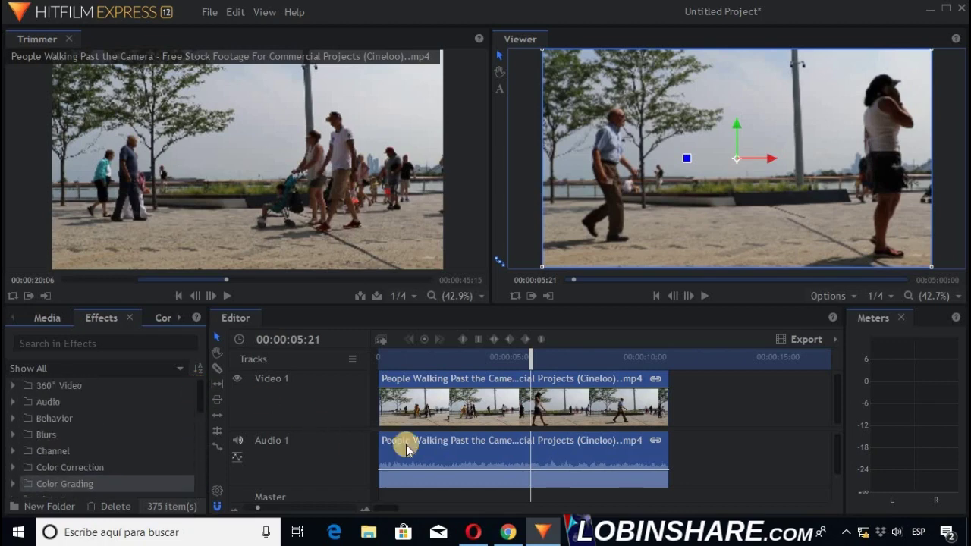
click(73, 453)
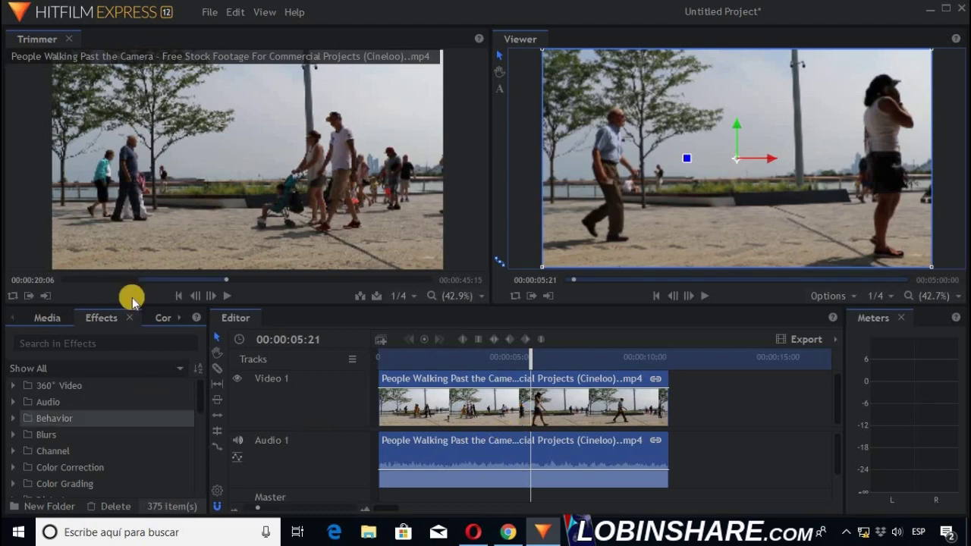
Step: Change the layout to the Compositing workspace
click(259, 13)
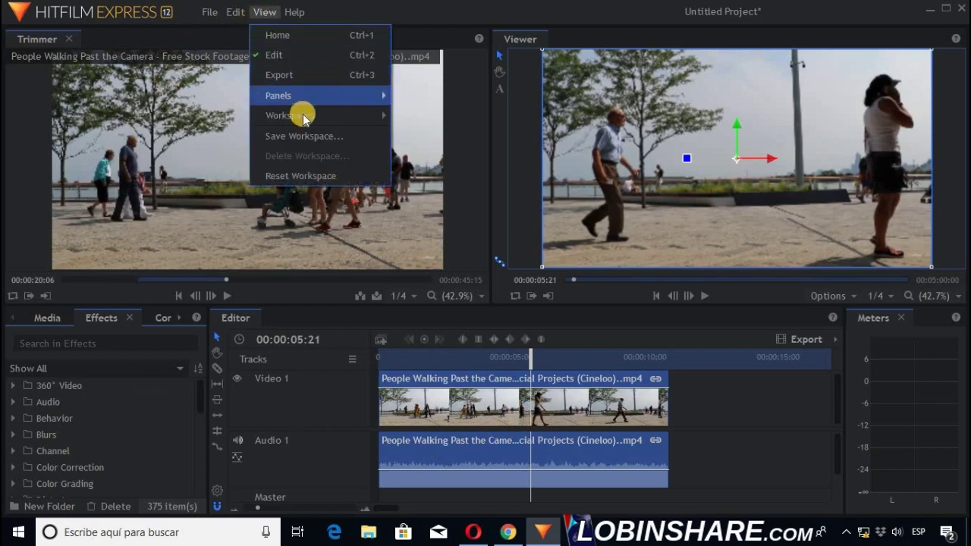
mouse_move(309, 123)
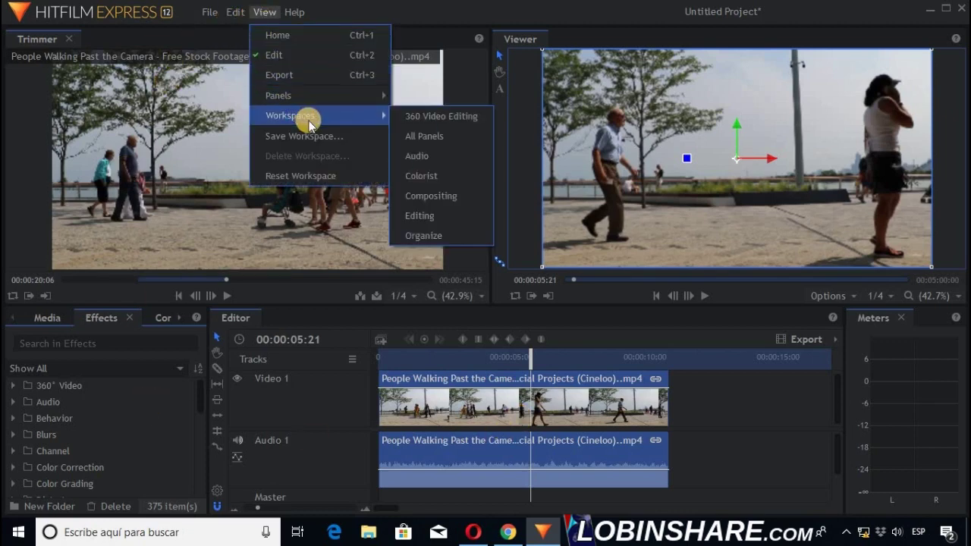
click(416, 197)
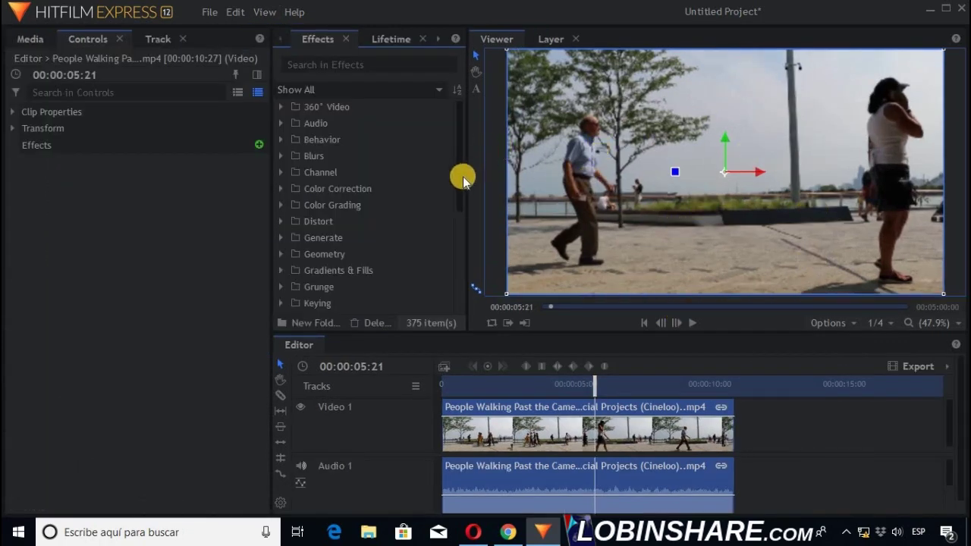
Step: Find the Shake effect in the Grunge category and apply it to the clip on Video 1
click(280, 156)
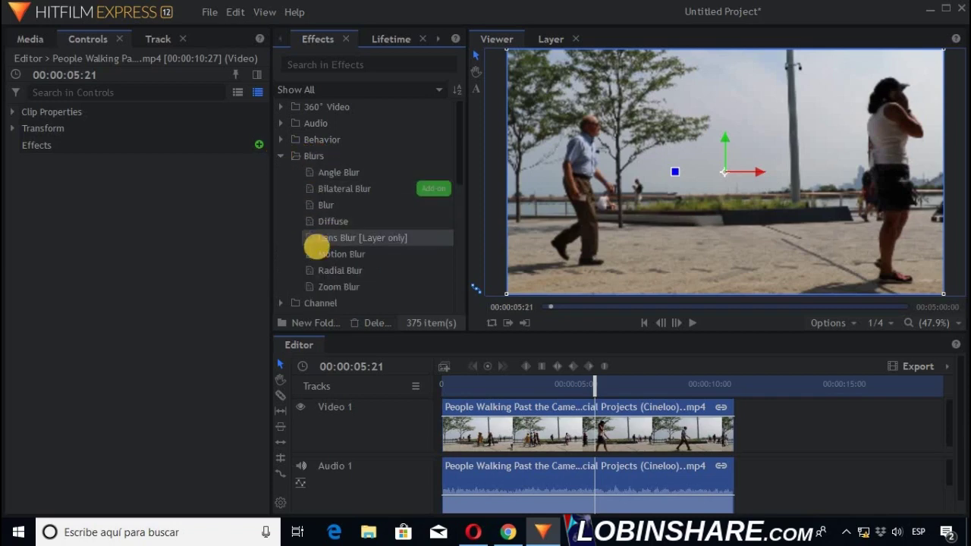
click(281, 156)
click(281, 222)
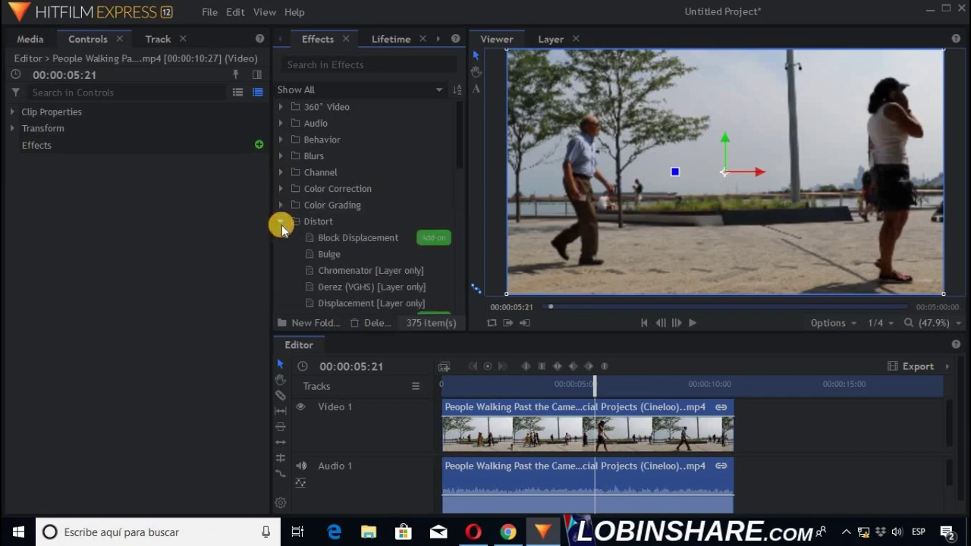
mouse_move(457, 152)
mouse_down()
mouse_move(453, 217)
mouse_move(458, 166)
mouse_up()
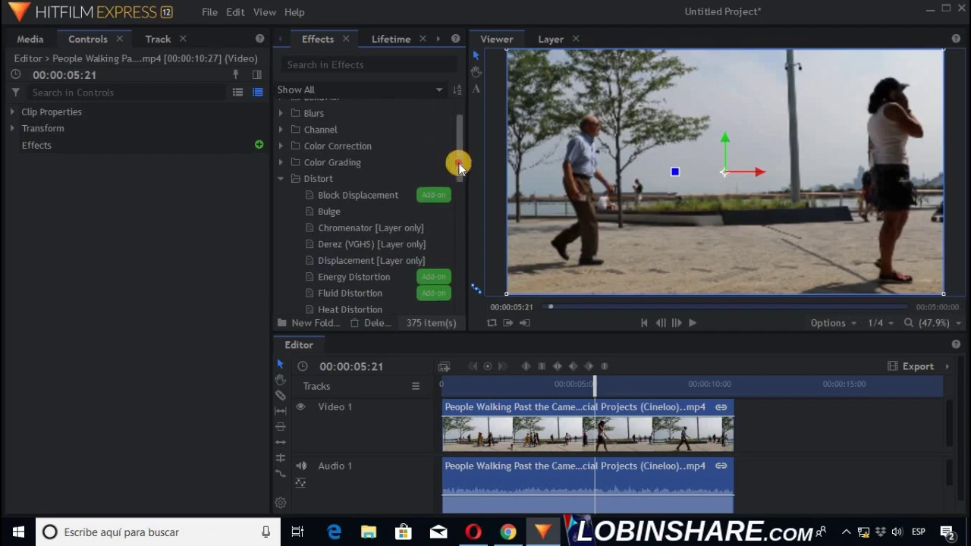
click(281, 179)
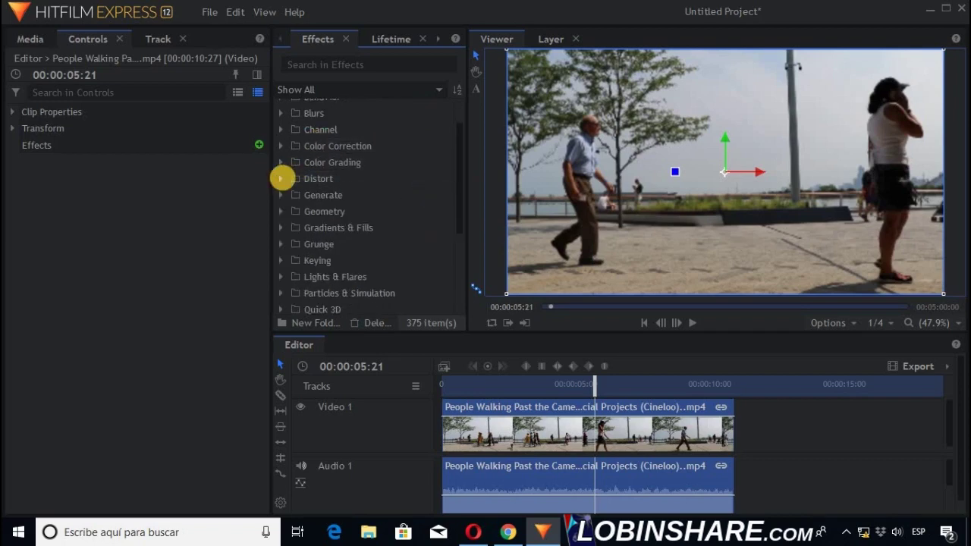
click(280, 245)
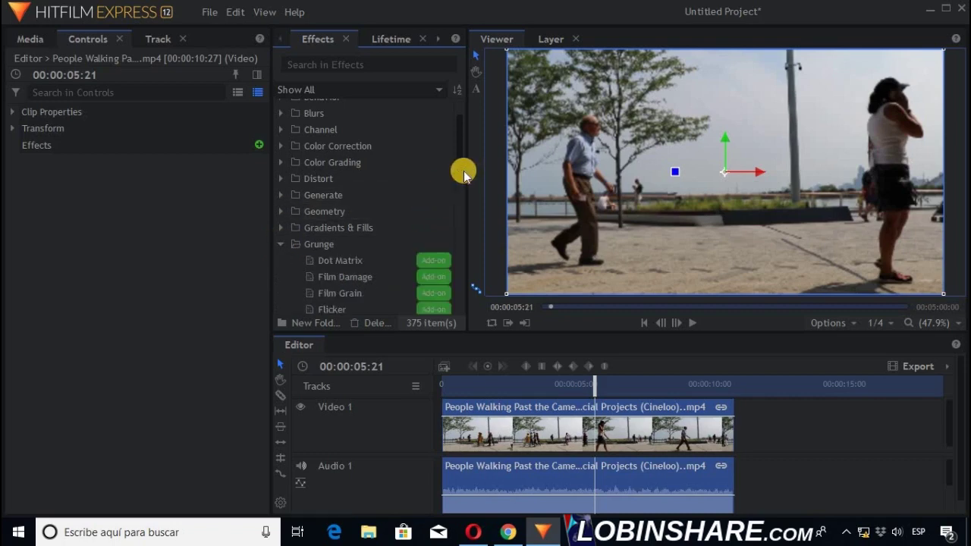
drag(463, 172, 460, 236)
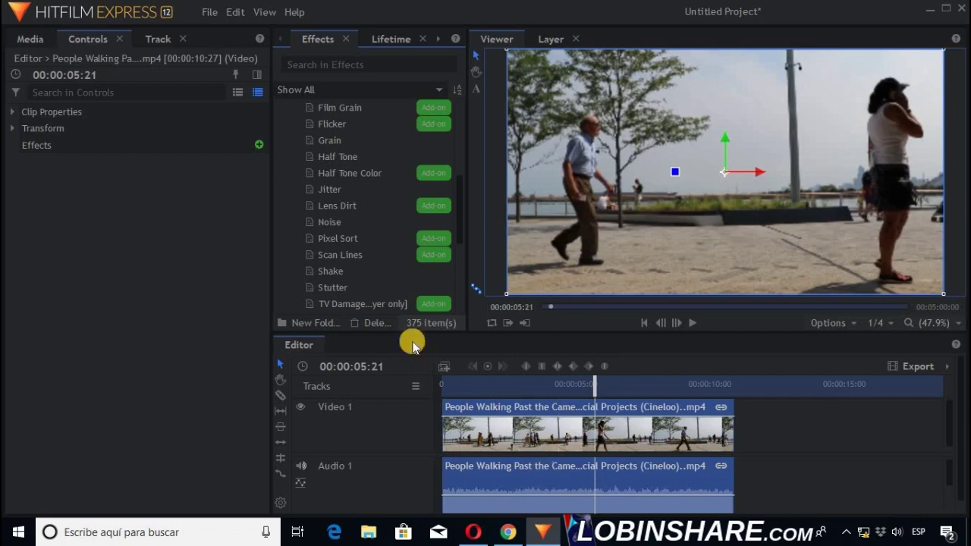
drag(366, 273, 563, 438)
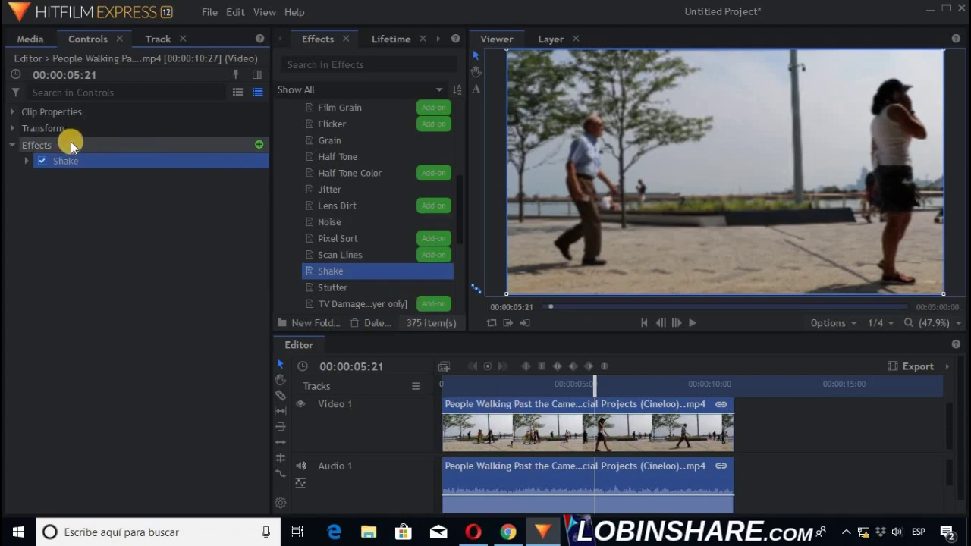
Step: Examine the Shake effect's parameters and move the playhead to 00:00:03:19 to view the effect there
click(27, 163)
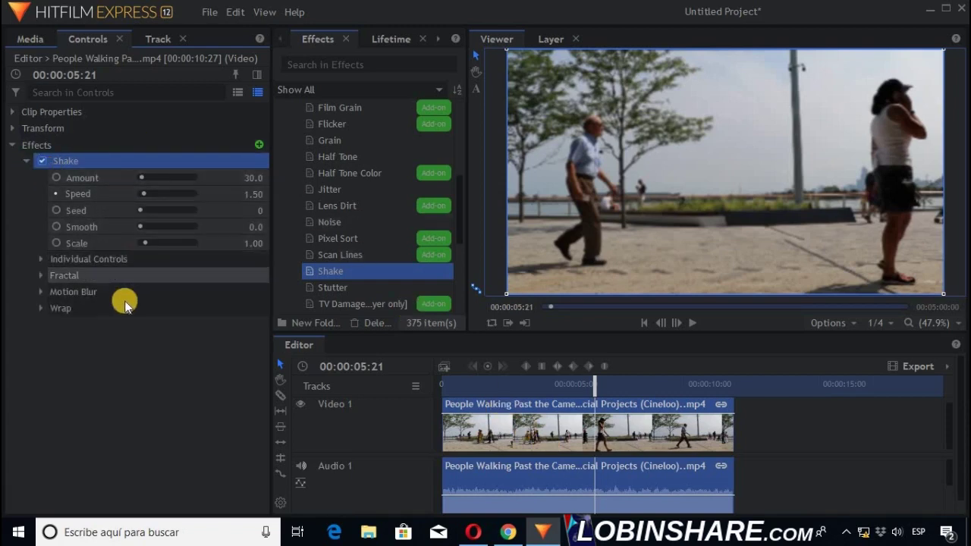
click(28, 161)
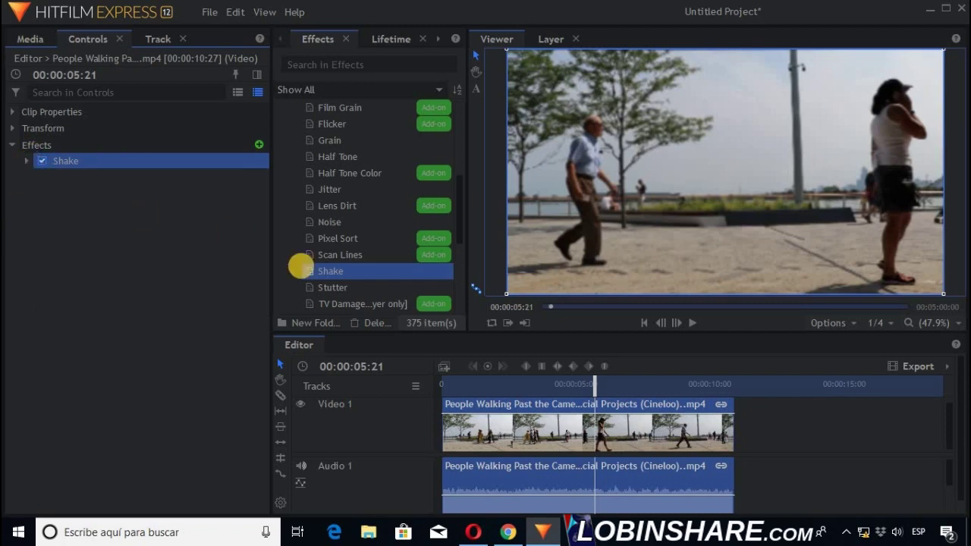
click(539, 387)
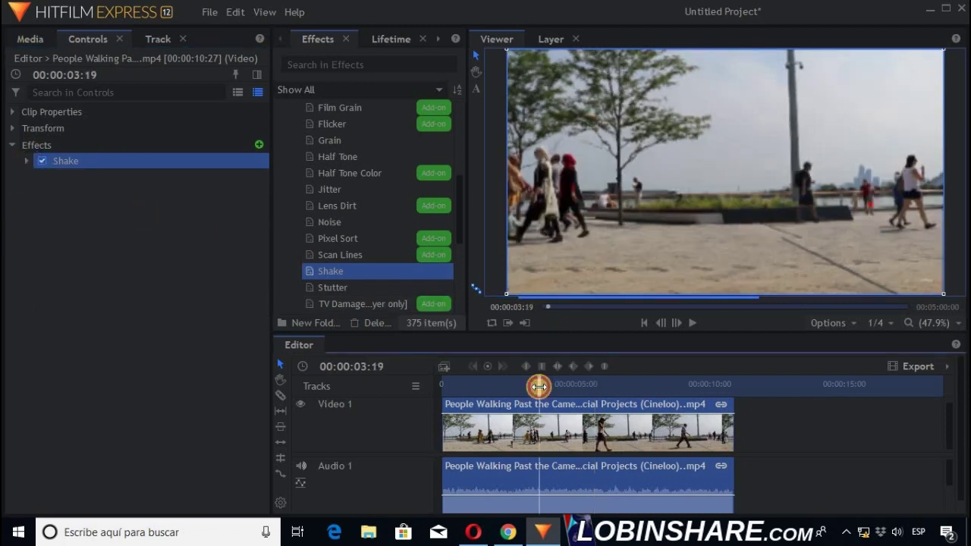
Step: Preview the default shake, set the Shake effect's Amount to 61.4 and play the clip from 00:00:03:27 to compare
click(690, 326)
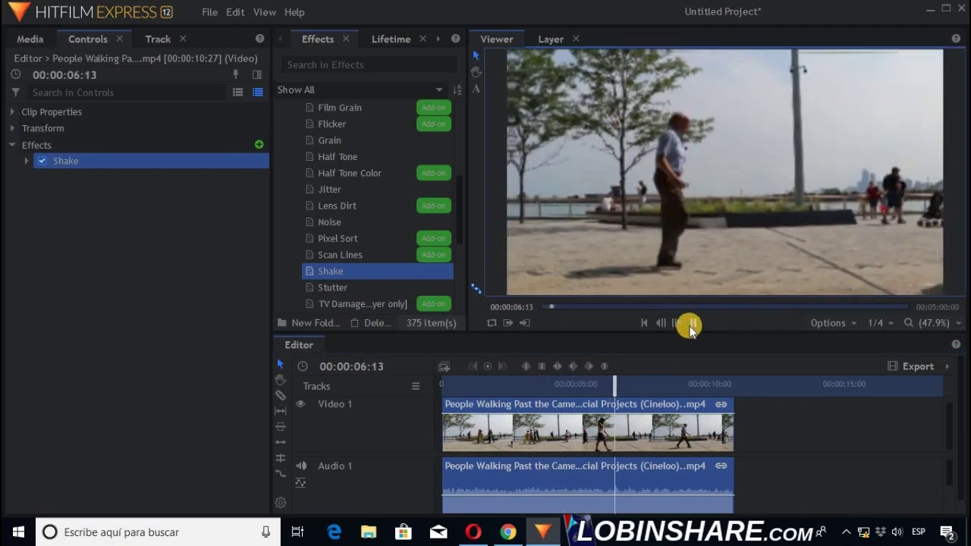
click(690, 326)
click(546, 382)
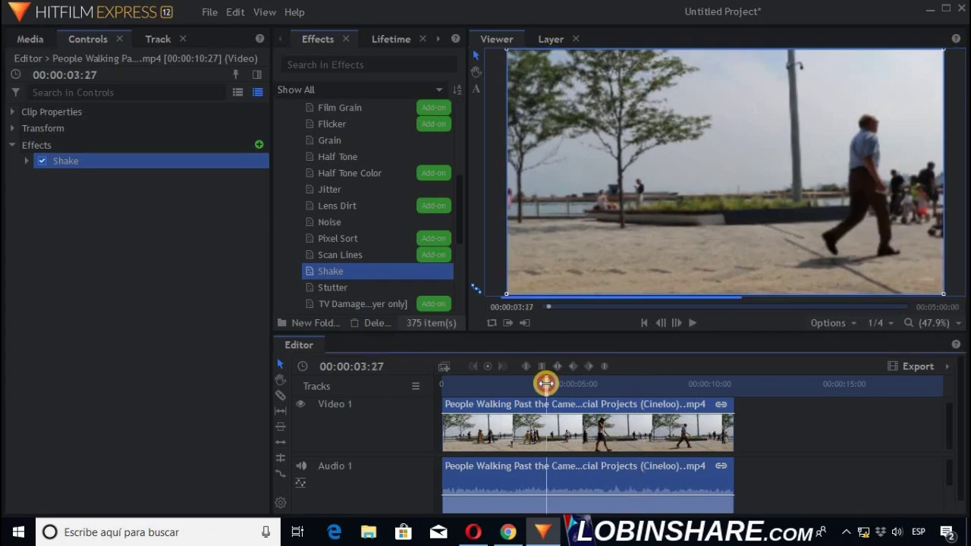
click(26, 160)
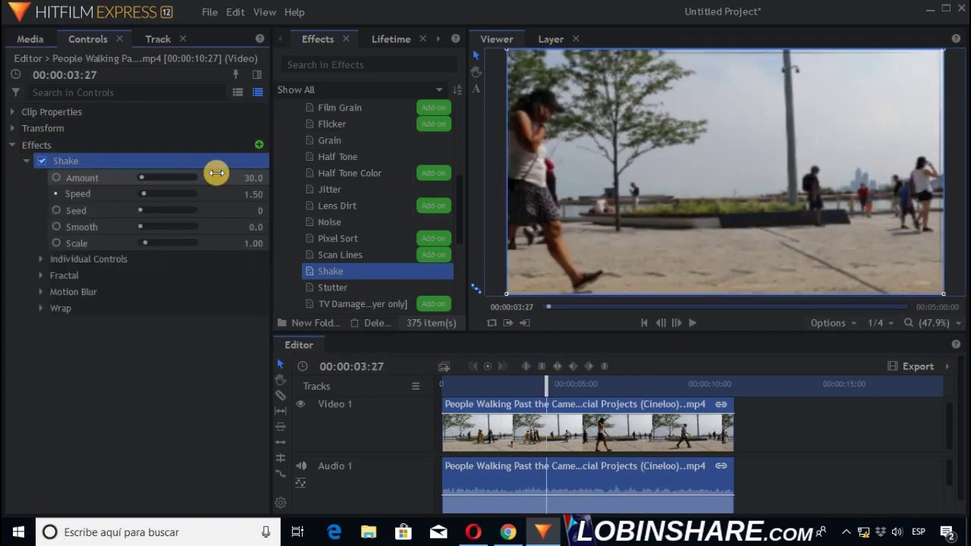
drag(154, 175, 144, 182)
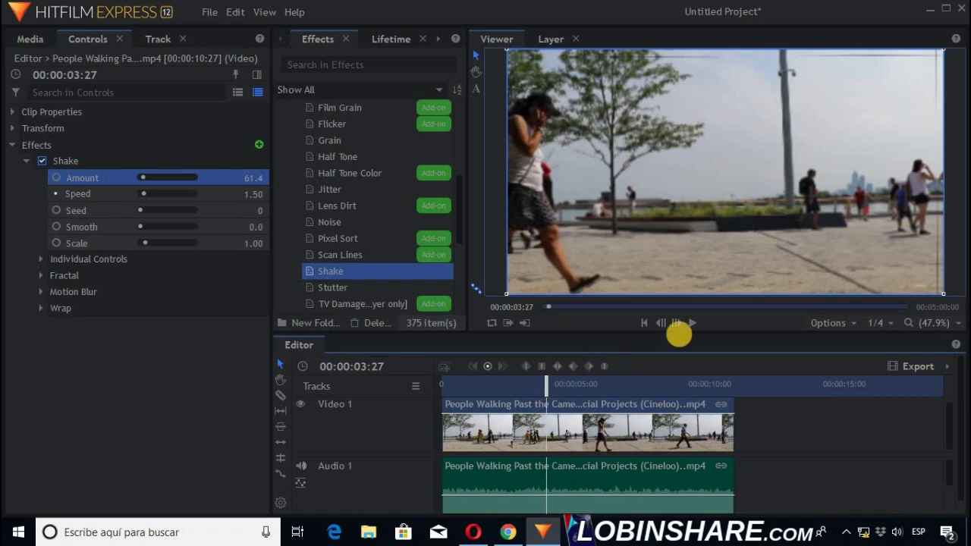
click(690, 324)
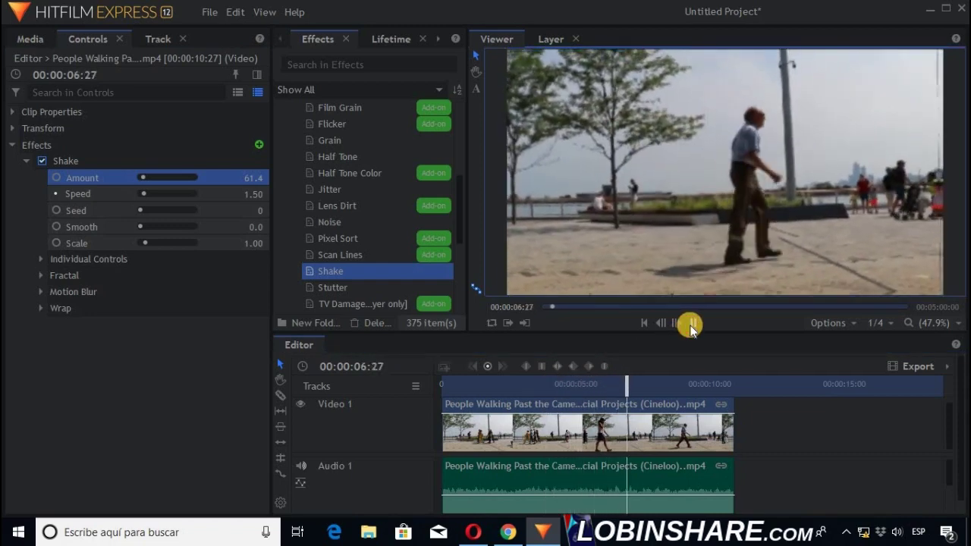
click(690, 325)
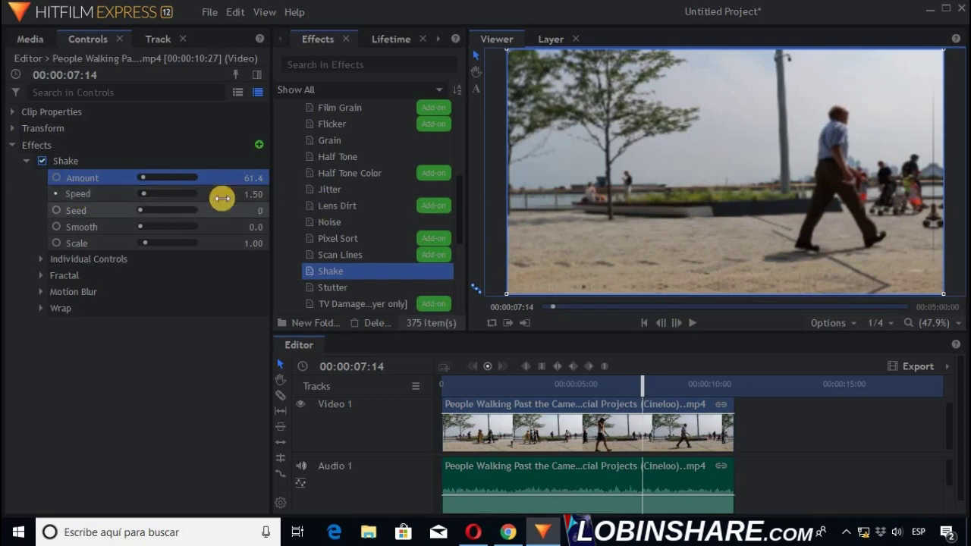
Step: Set the Shake effect's Speed to 3.60, preview the result and return the playhead to 00:00:00:18
click(148, 198)
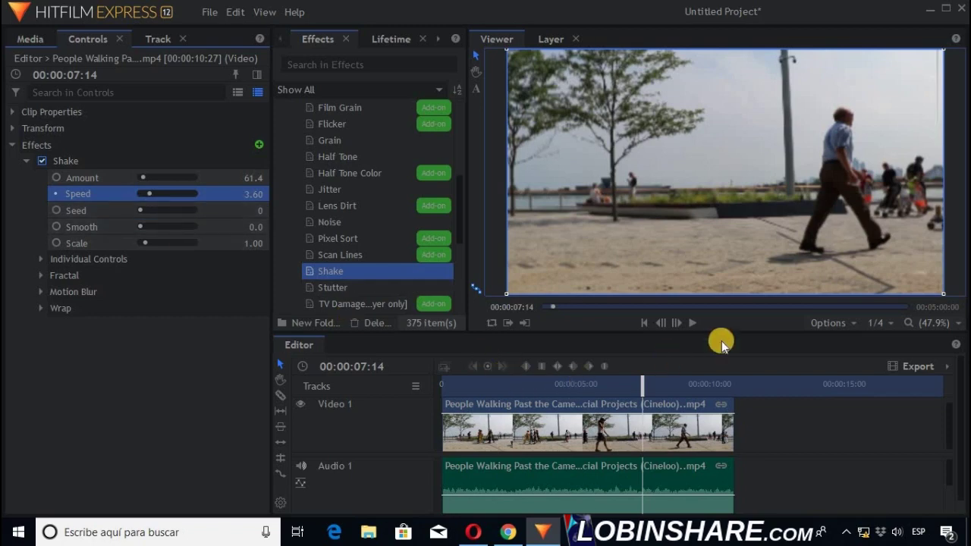
click(694, 324)
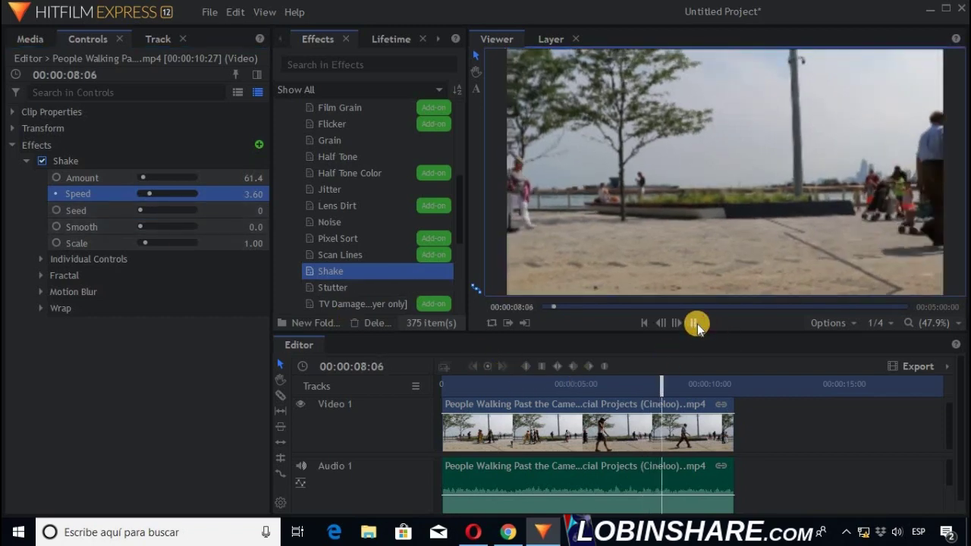
drag(464, 382, 459, 386)
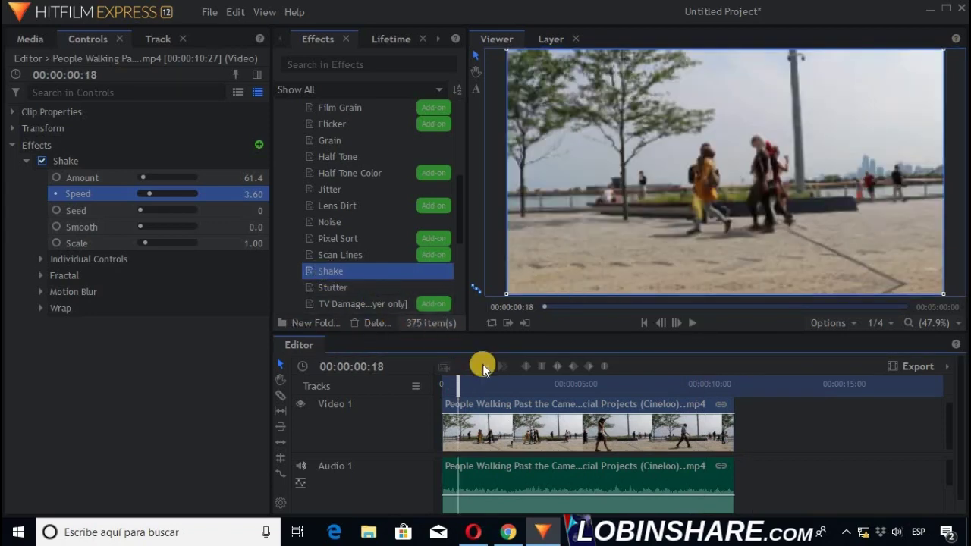
Step: Examine the Shake effect's Individual Controls, Fractal, Motion Blur and Wrap settings, leaving these groups collapsed
click(533, 431)
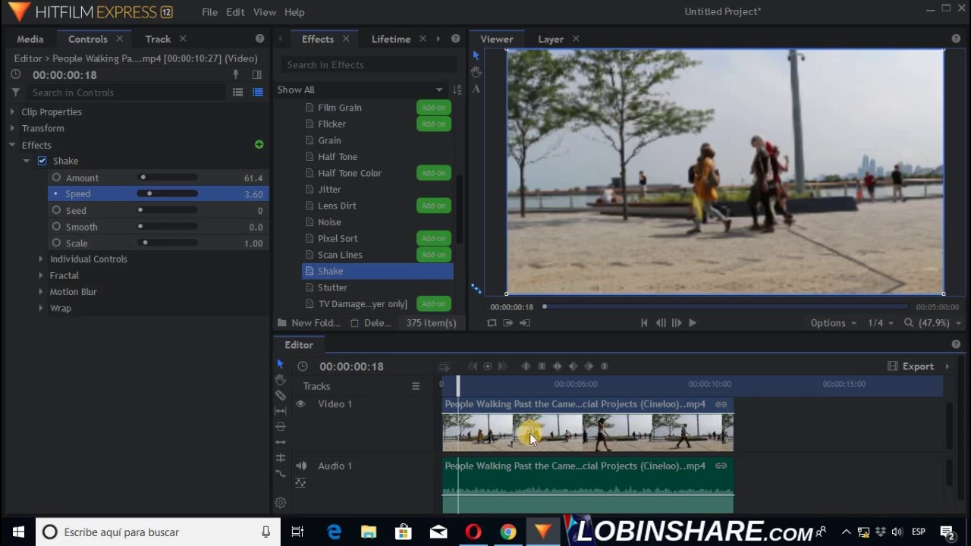
click(26, 161)
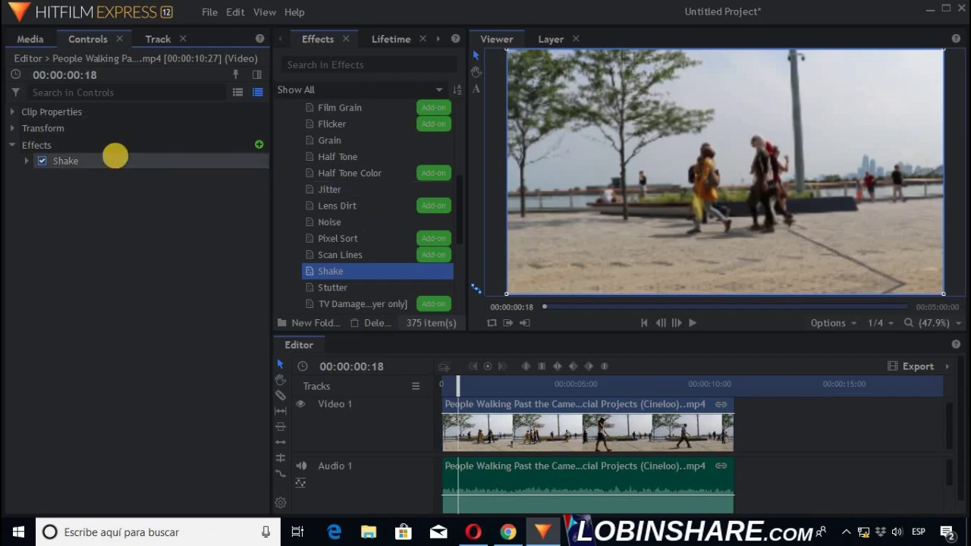
click(12, 145)
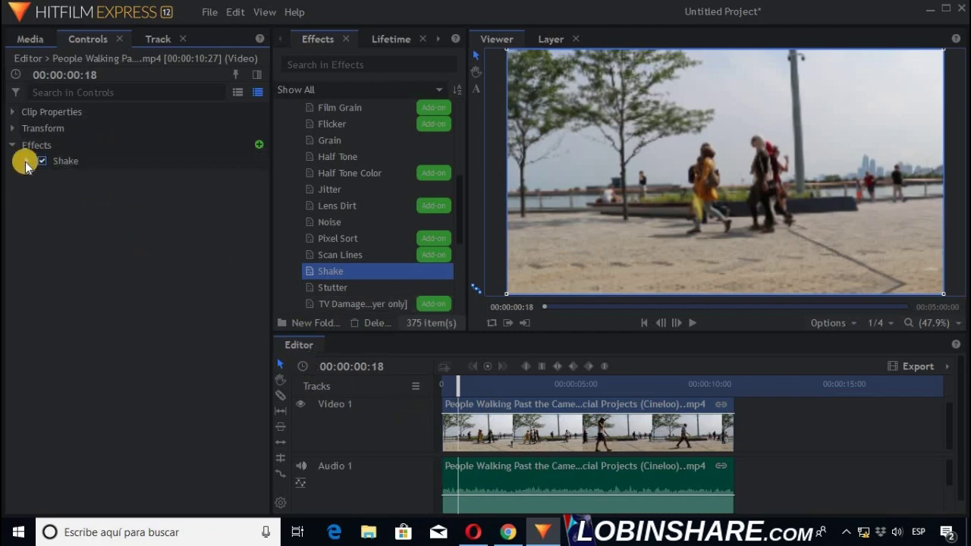
click(26, 161)
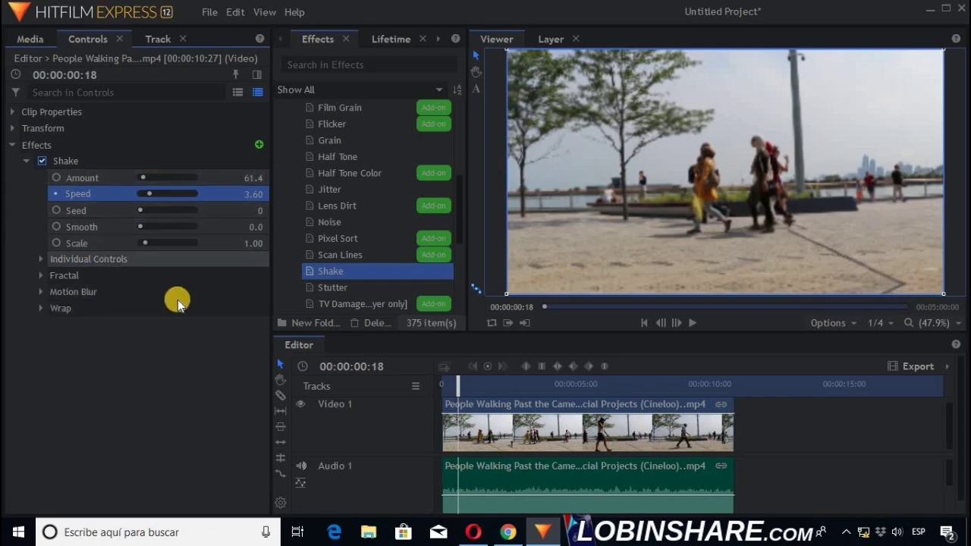
click(41, 259)
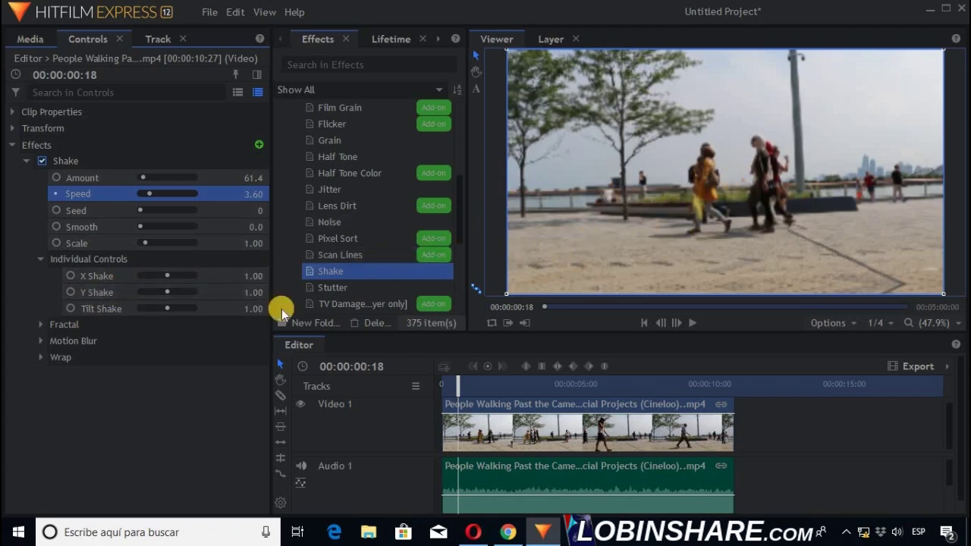
click(41, 325)
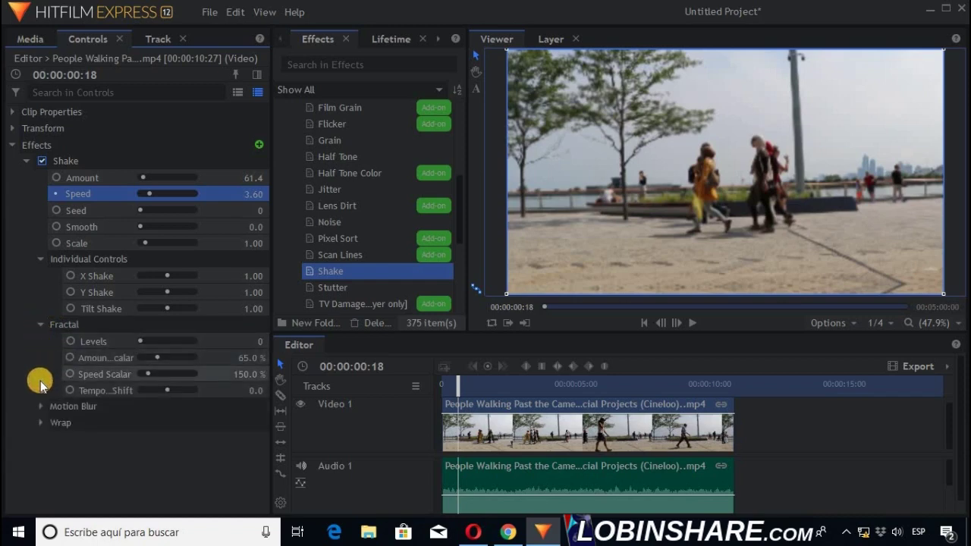
click(39, 407)
click(40, 439)
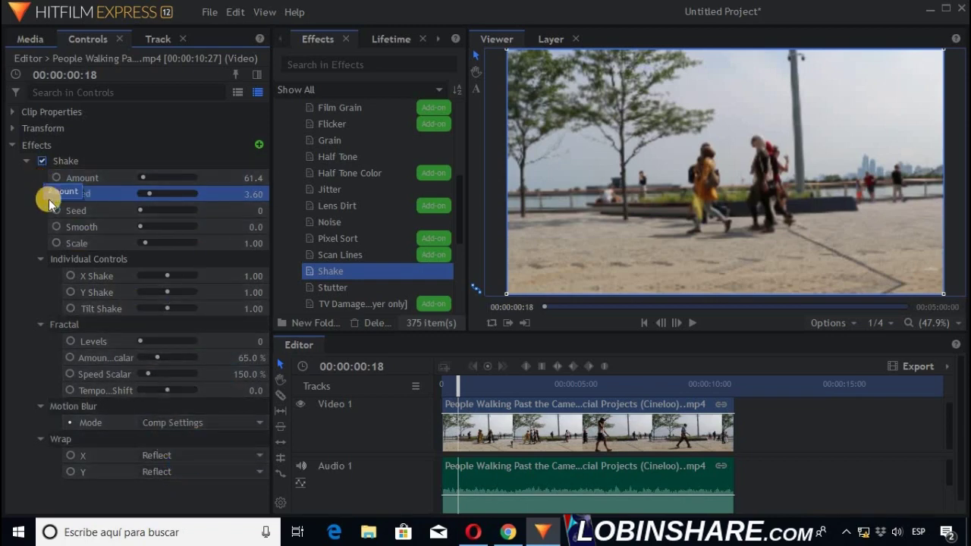
click(40, 259)
click(41, 275)
click(41, 292)
click(42, 308)
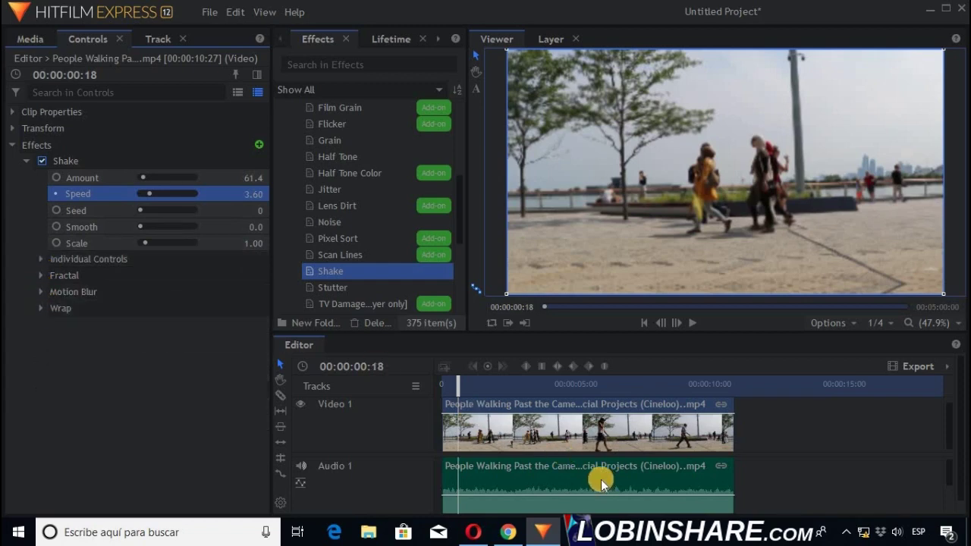
Step: Slice the clip on Video 1 into three segments at 00:00:03:20 and 00:00:06:25, and return to the selection tool
click(543, 389)
click(618, 387)
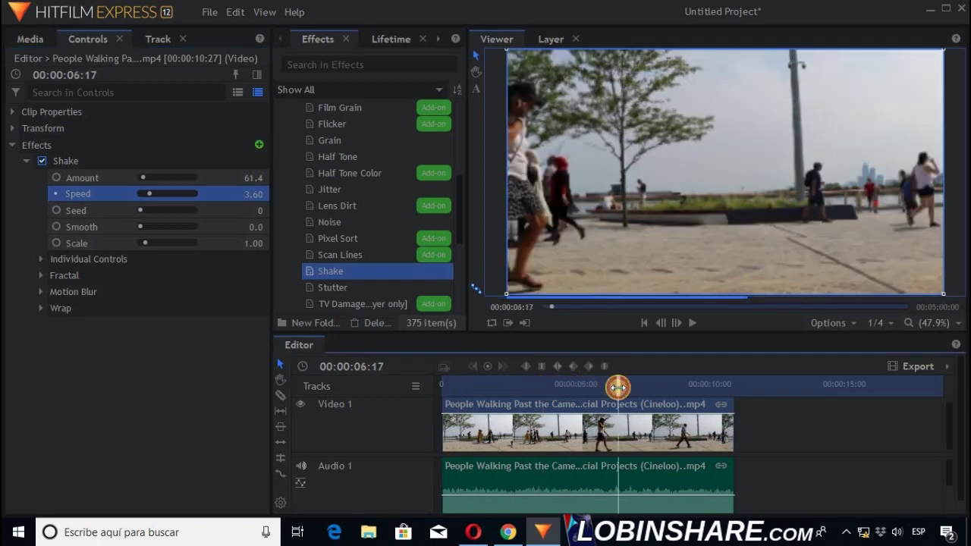
click(539, 388)
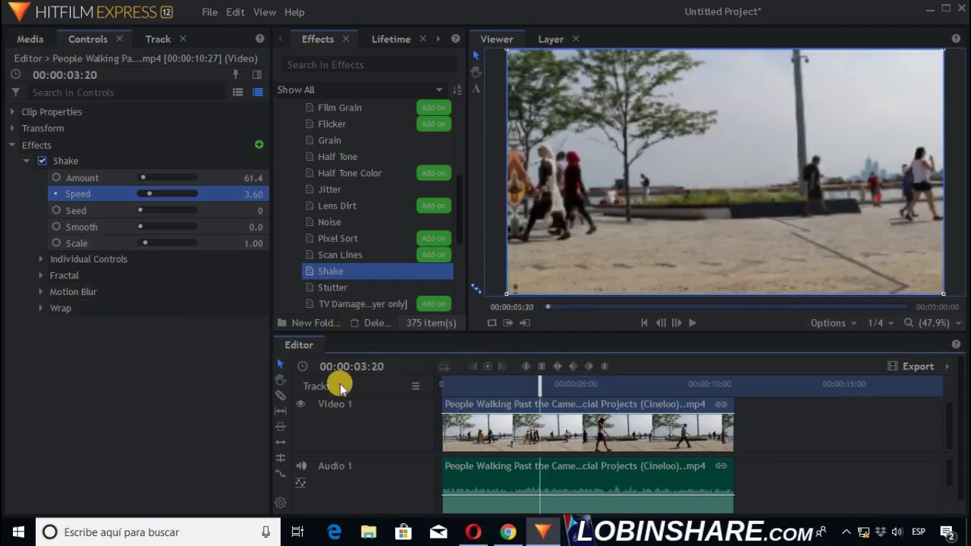
click(280, 394)
click(543, 438)
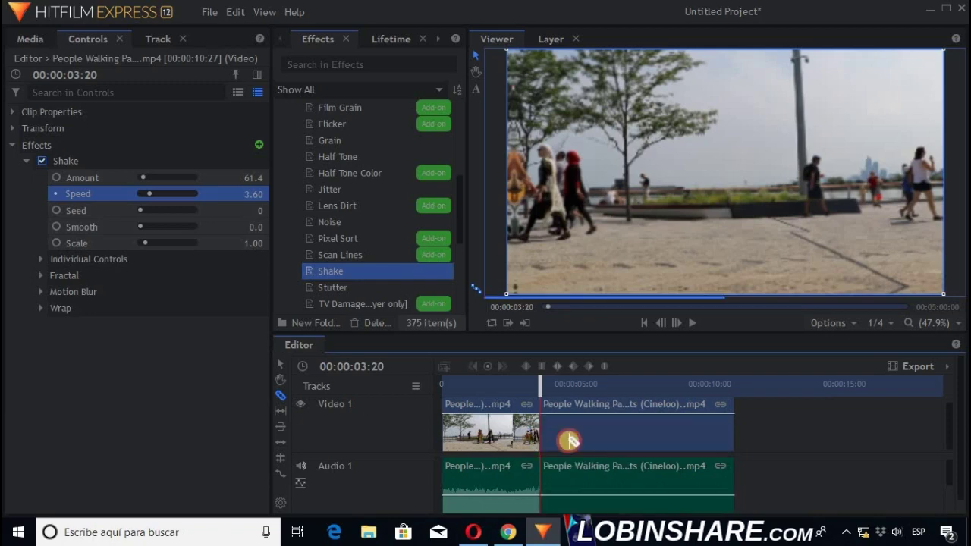
click(625, 445)
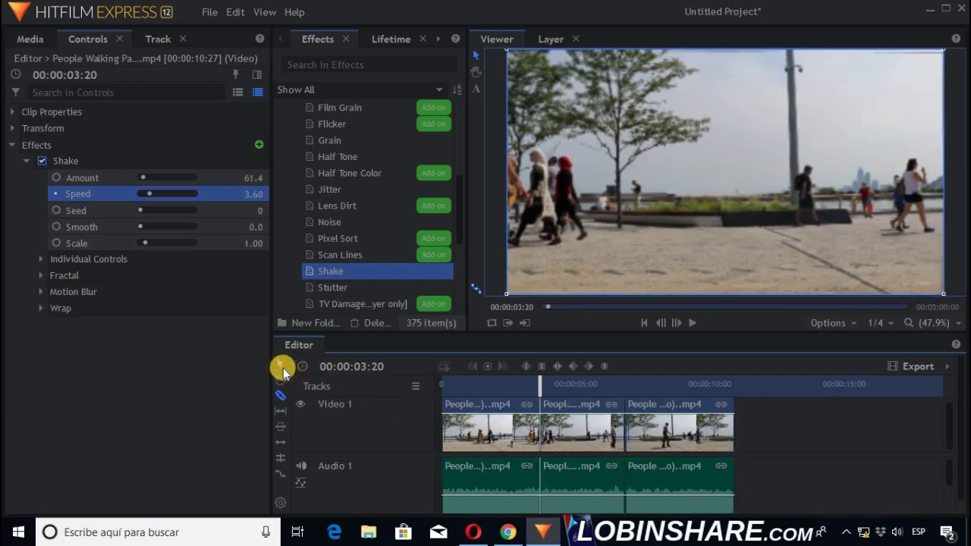
click(282, 368)
Step: Compare the three segments' effects and remove the Shake effect from the first segment on Video 1
click(579, 385)
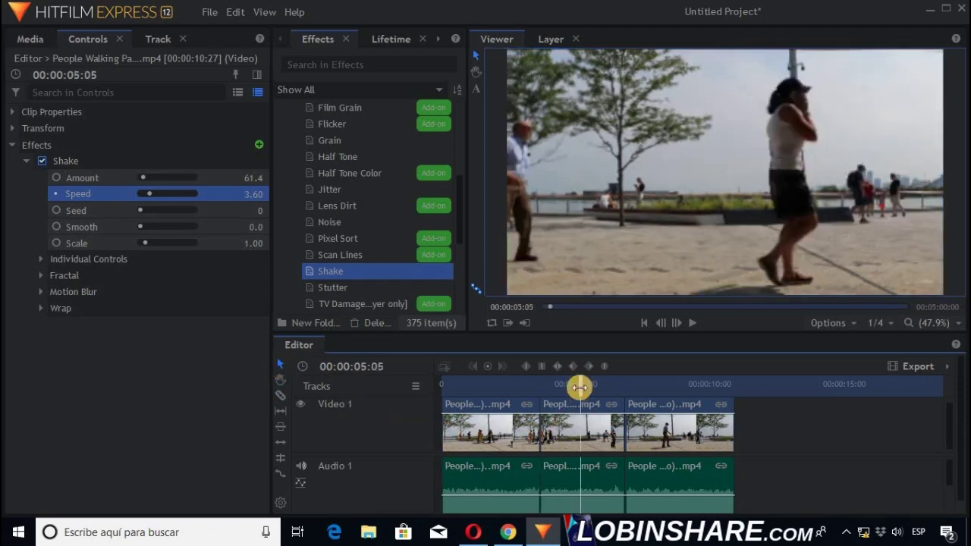
click(503, 410)
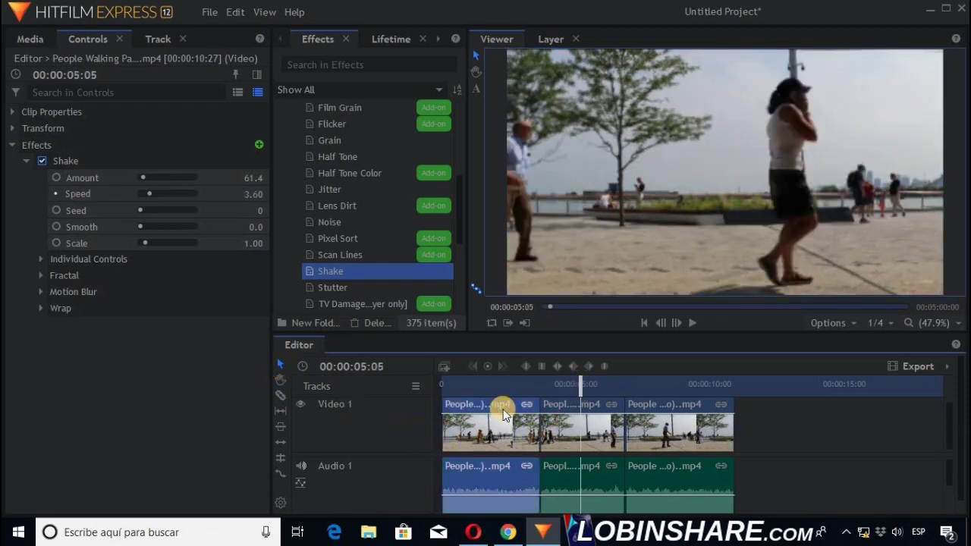
click(581, 408)
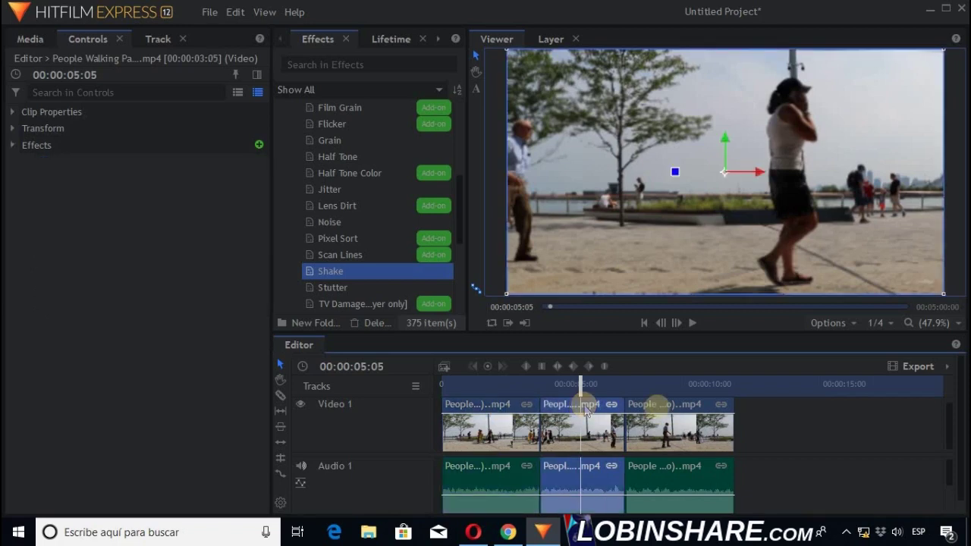
click(663, 409)
click(491, 402)
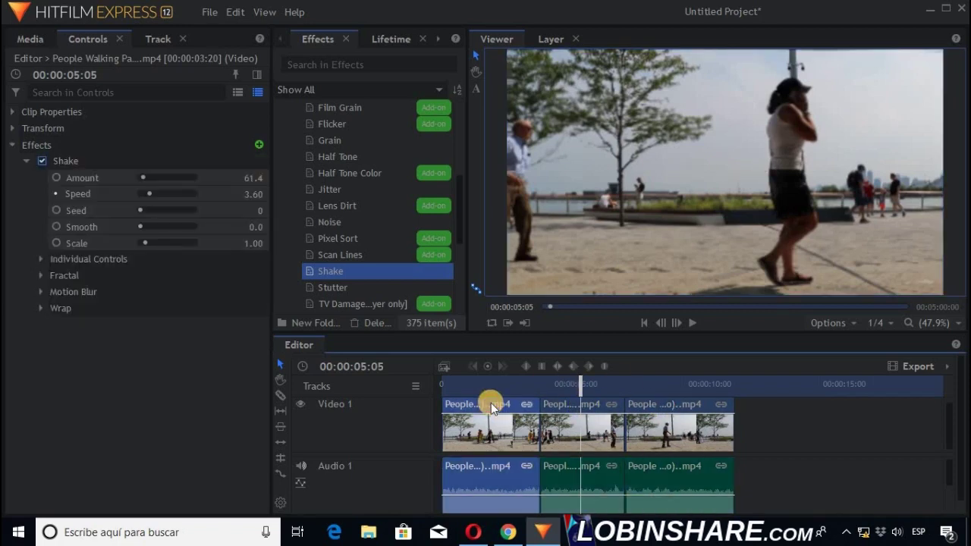
right_click(86, 163)
click(139, 310)
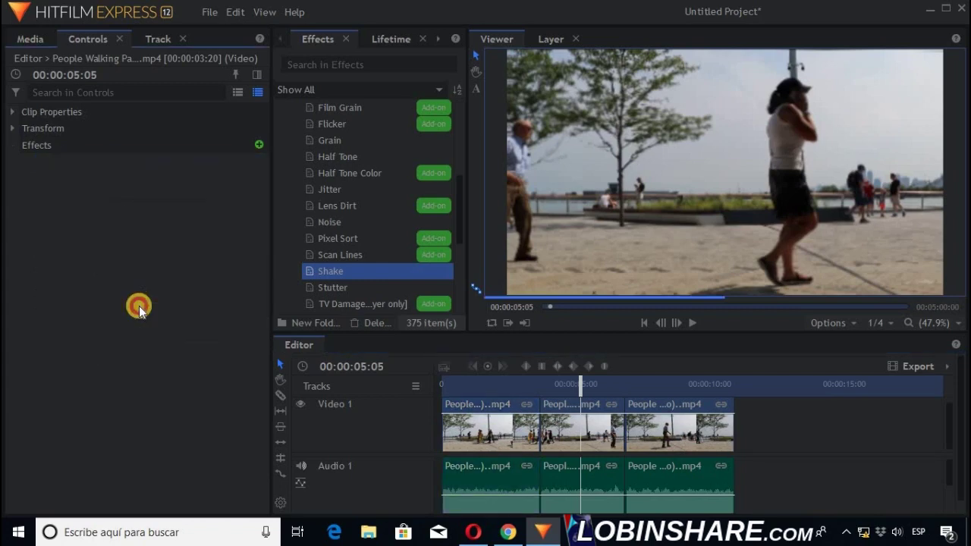
Step: Check the middle segment's effects at 00:00:05:12 and remove the Shake effect from the last segment on Video 1
click(564, 404)
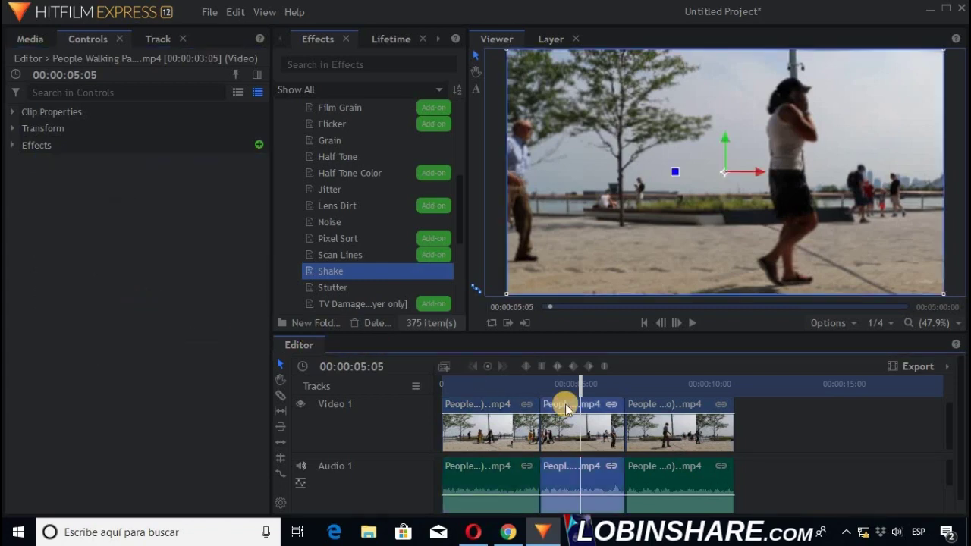
click(587, 383)
click(13, 143)
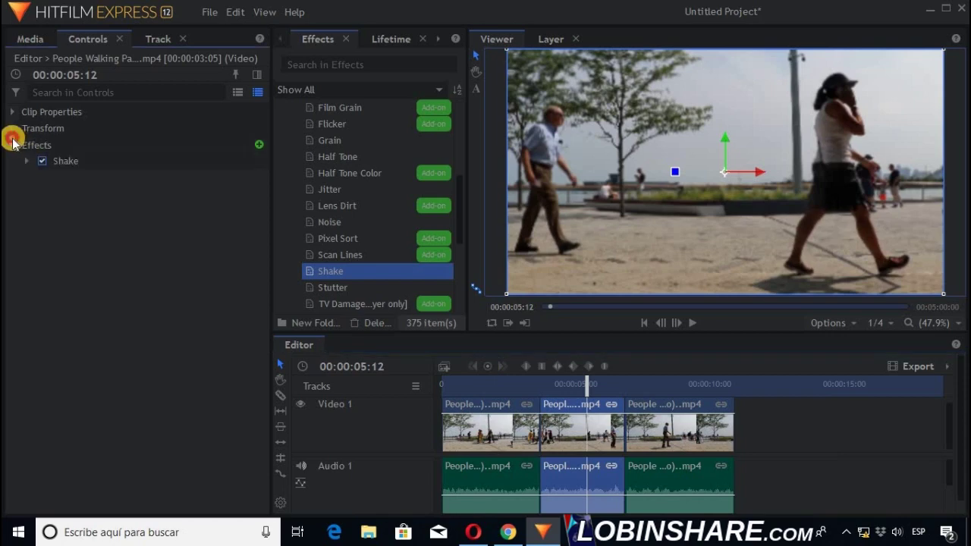
click(38, 163)
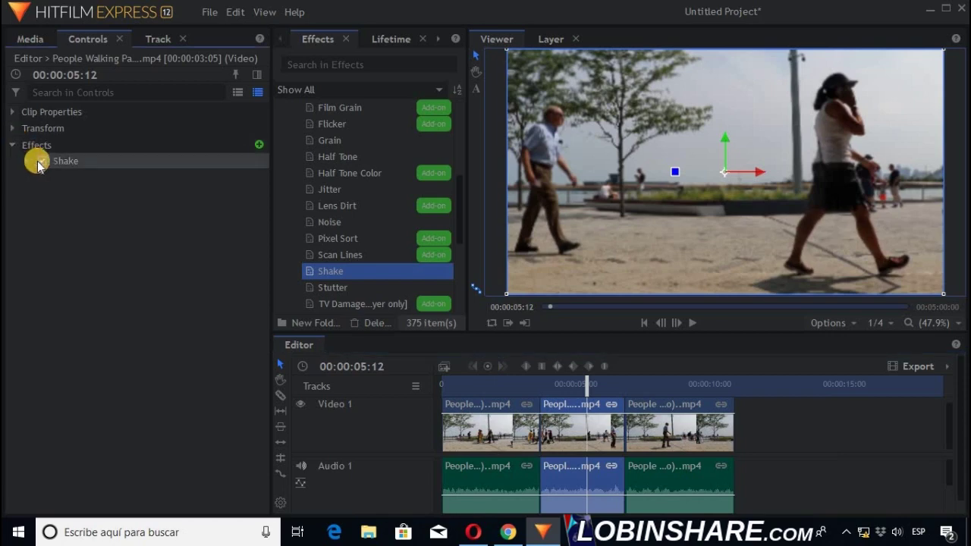
click(667, 406)
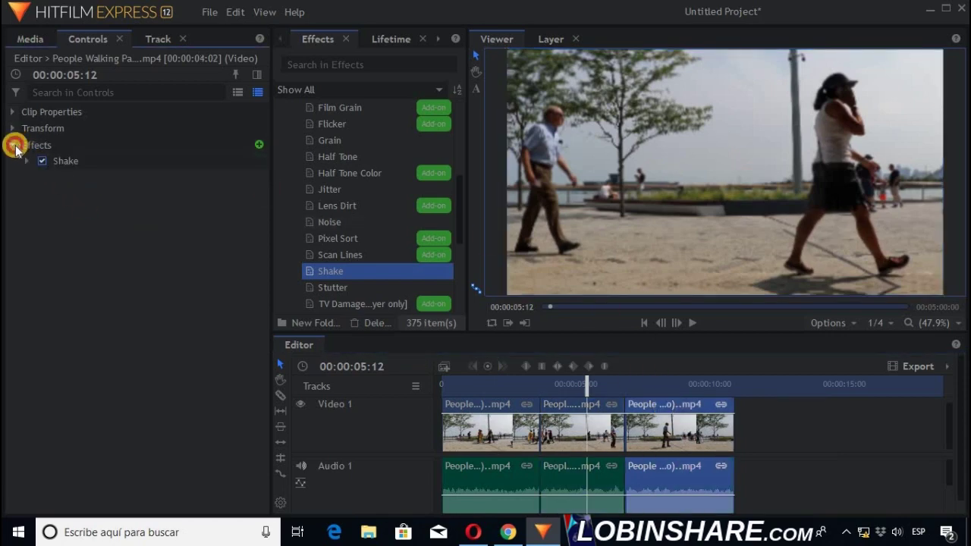
right_click(183, 160)
click(233, 309)
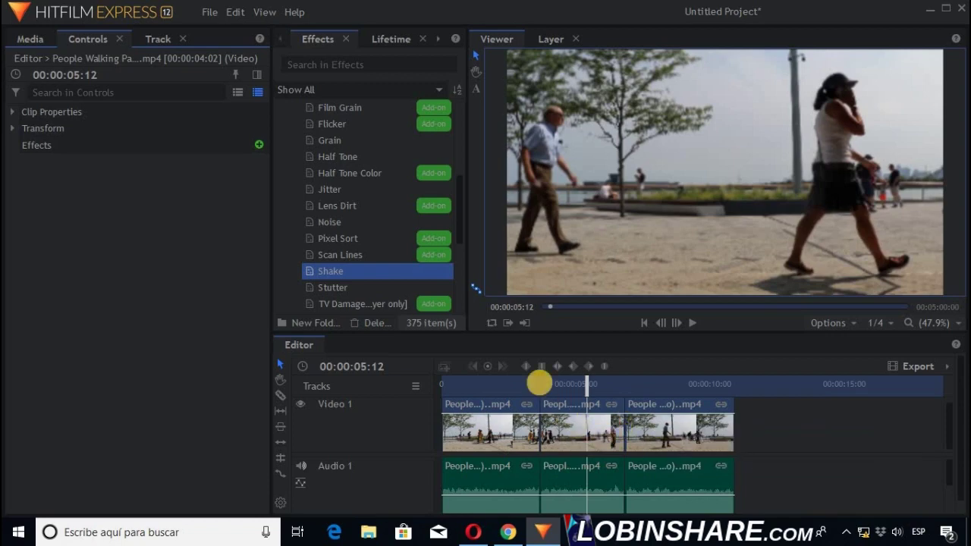
Step: Mute the Audio 1 track and play the timeline from 00:00:00:17 to preview the shake across the three segments
click(539, 384)
click(624, 386)
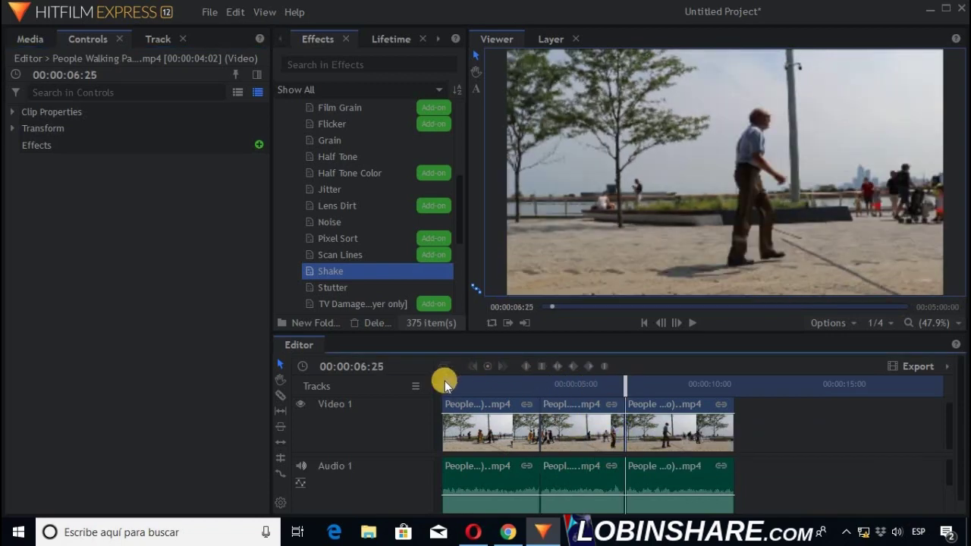
click(456, 387)
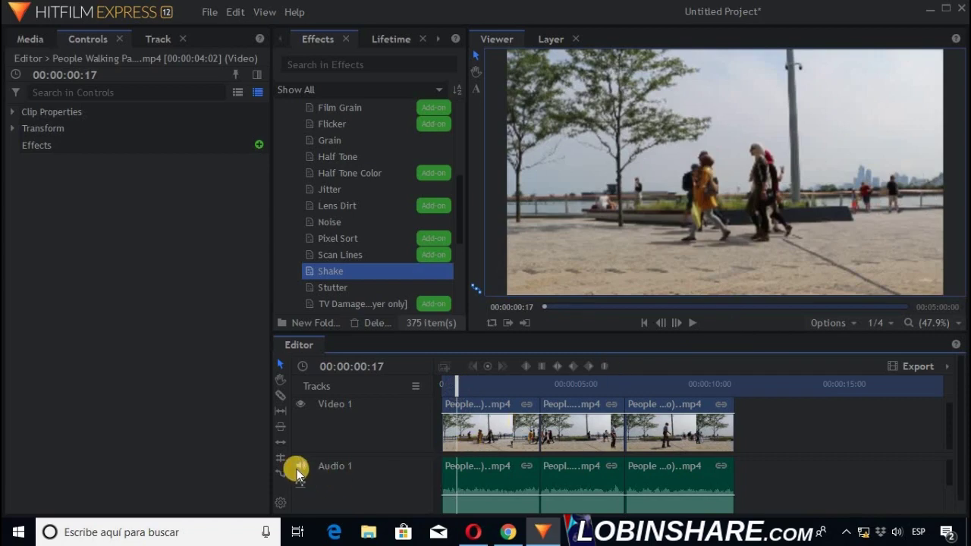
click(299, 466)
click(693, 323)
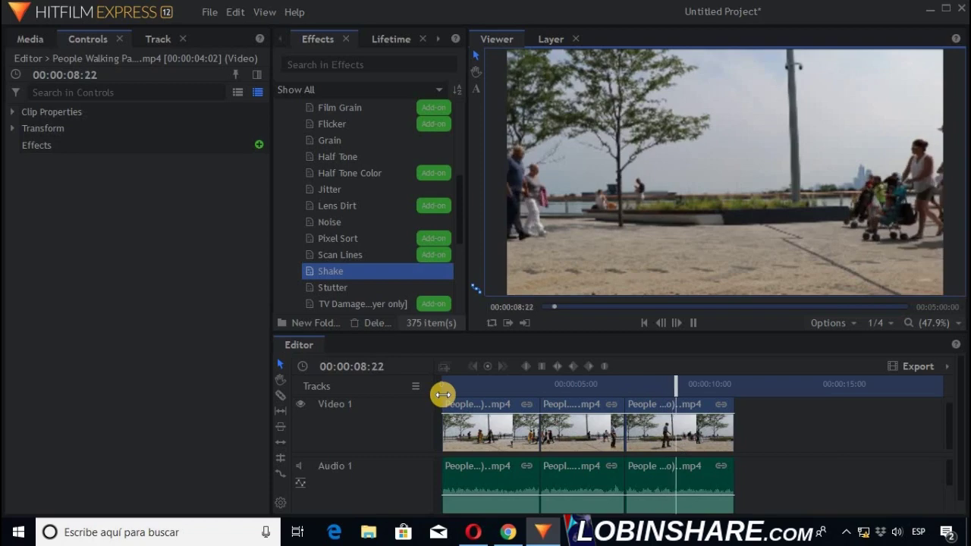
click(692, 323)
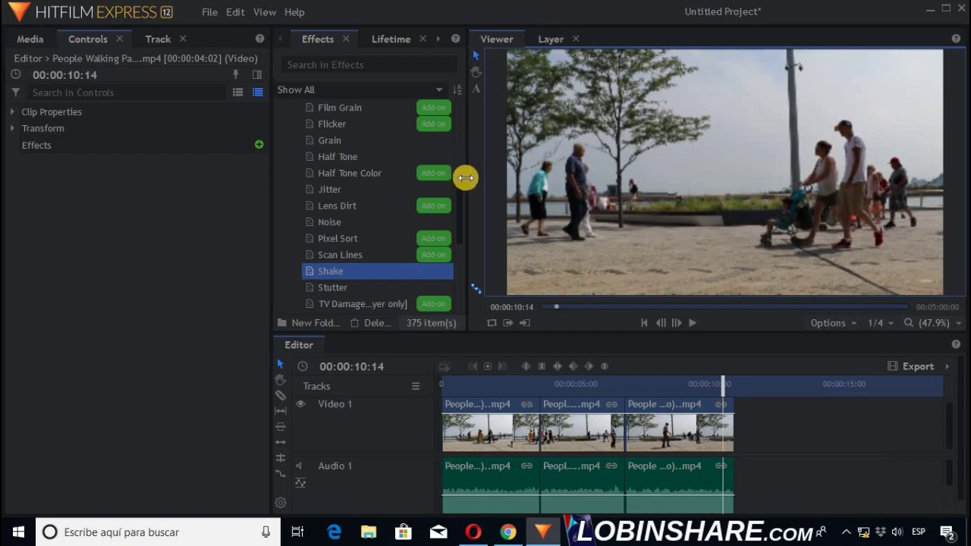
Step: Browse the effects list, collapsing and re-expanding the Grunge category to review the effects it contains
drag(460, 182, 466, 134)
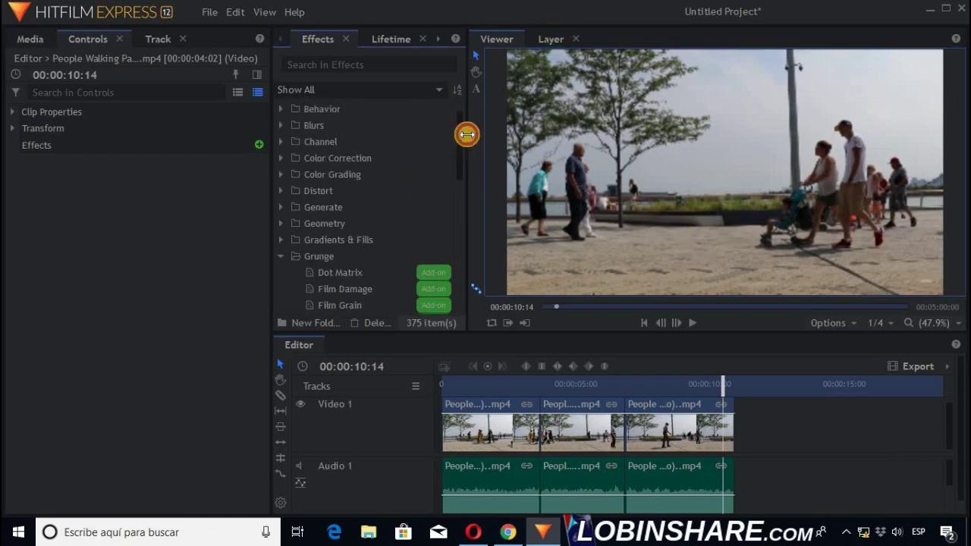
click(279, 255)
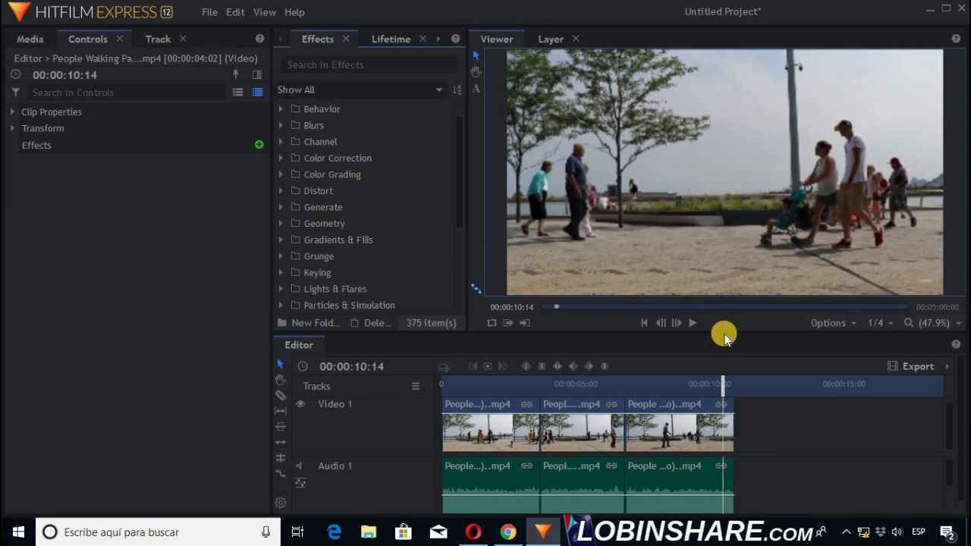
click(278, 256)
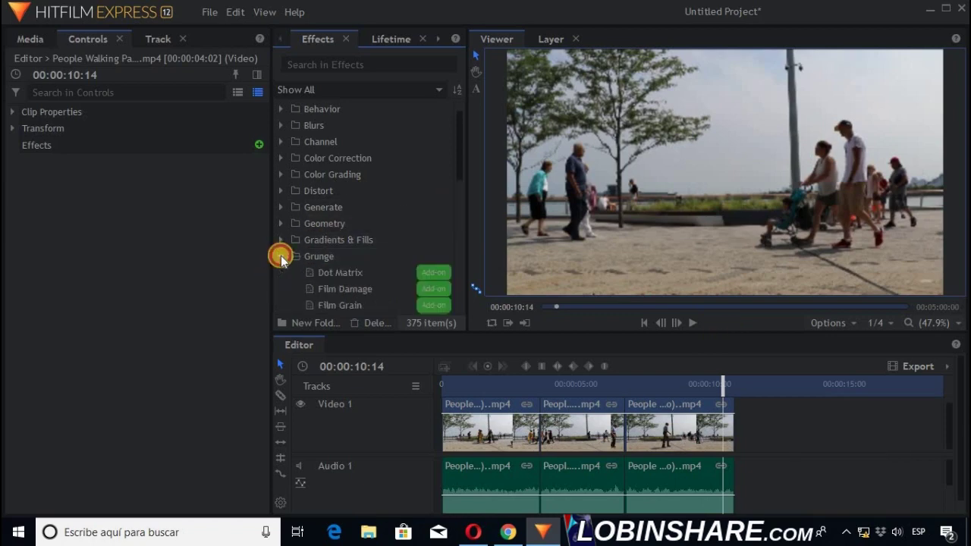
scroll(442, 243, down, 5)
scroll(443, 238, up, 1)
scroll(444, 232, up, 1)
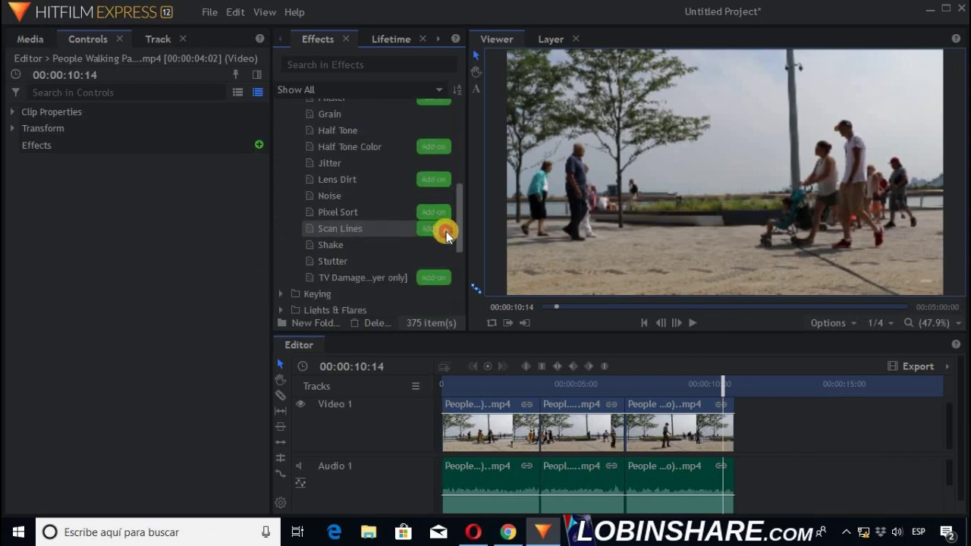
scroll(446, 235, down, 1)
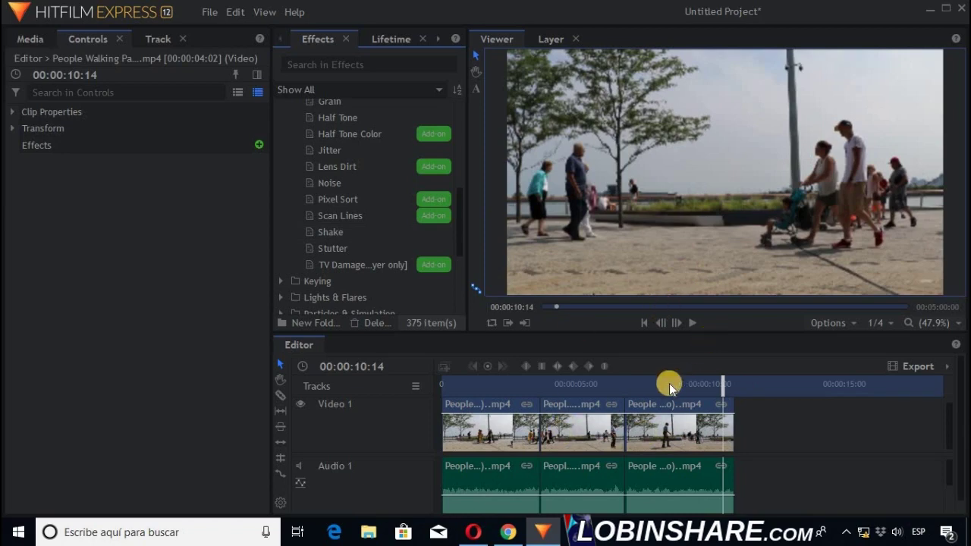
Step: Reset the workspace to its default panel layout
click(262, 11)
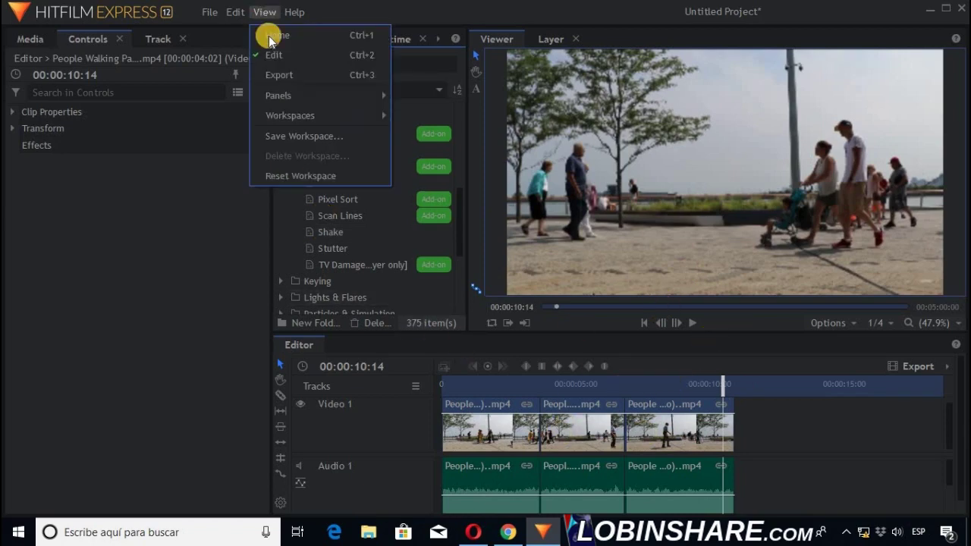
click(346, 177)
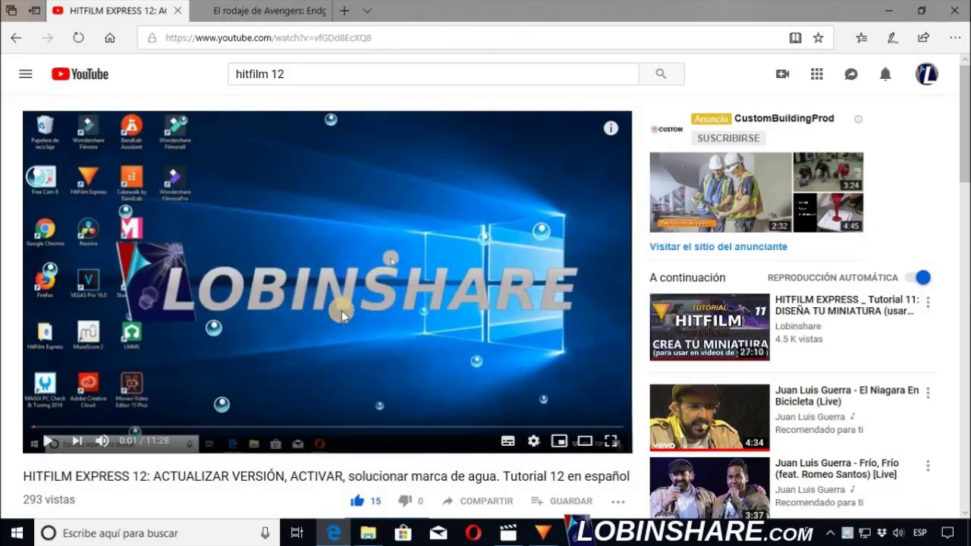
Step: Switch to Microsoft Edge, open the Hitfilm tutorials blog link in the YouTube video's description, and look through the tutorial thumbnails
scroll(385, 286, down, 3)
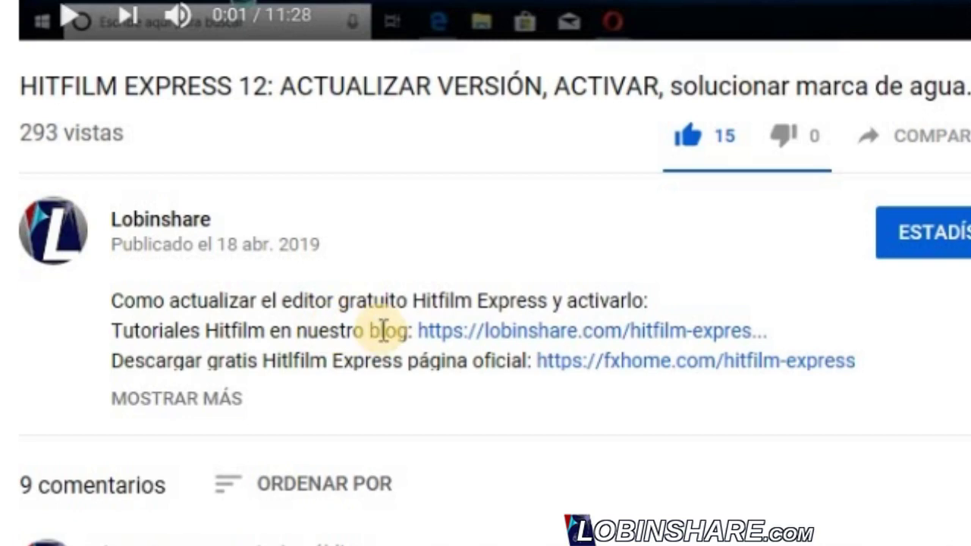
click(565, 326)
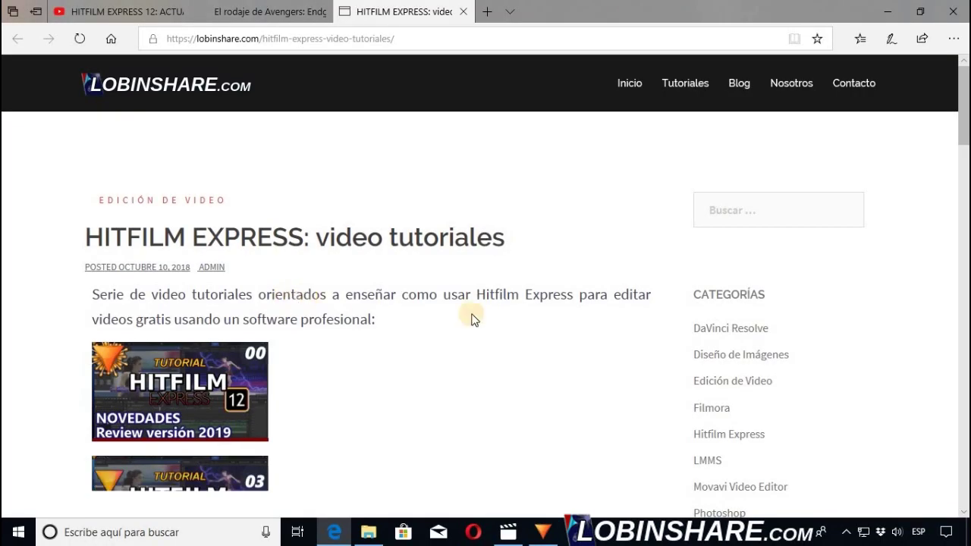
scroll(474, 311, down, 2)
scroll(477, 298, down, 3)
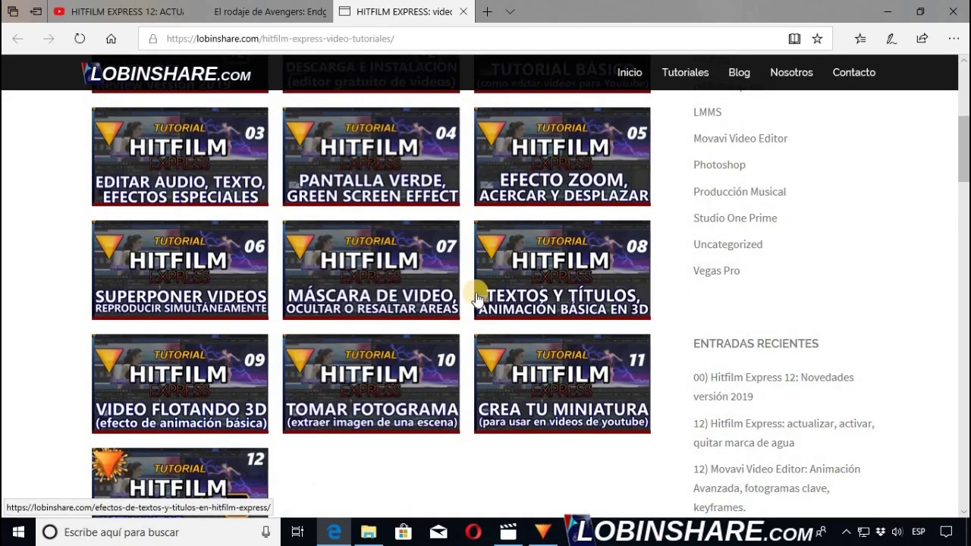
Step: Open the blog's tutorial 04 on the green screen effect, start its embedded video, and pause it
scroll(477, 296, up, 2)
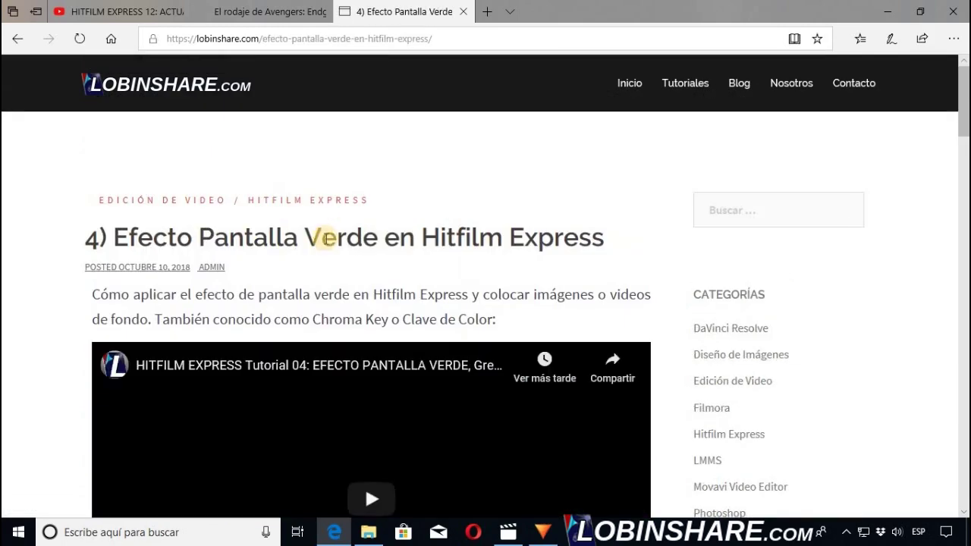
scroll(365, 378, down, 2)
scroll(325, 239, down, 1)
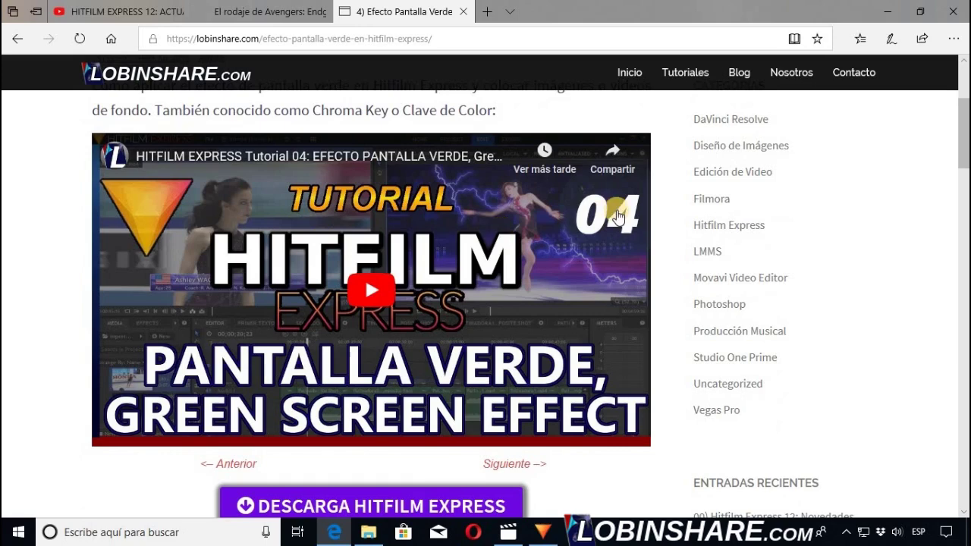
click(366, 289)
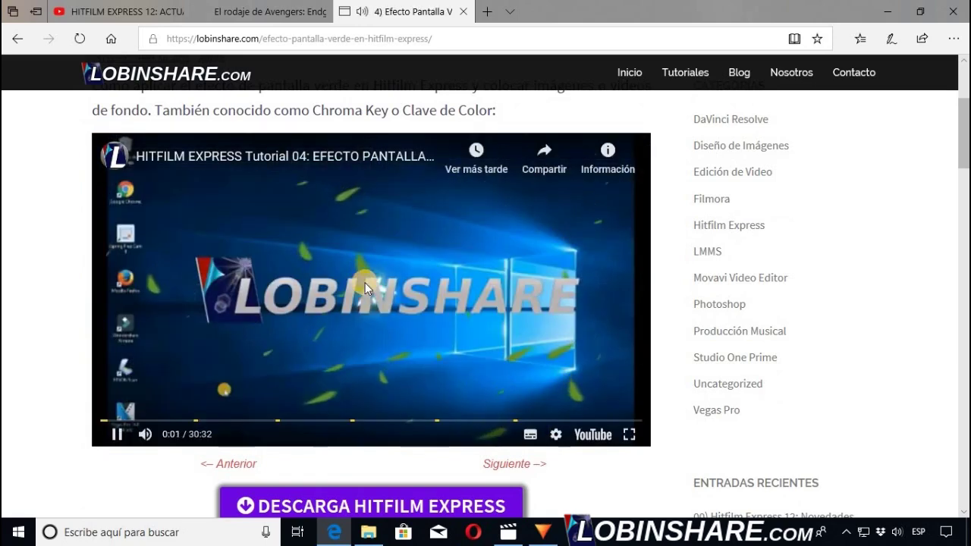
click(357, 288)
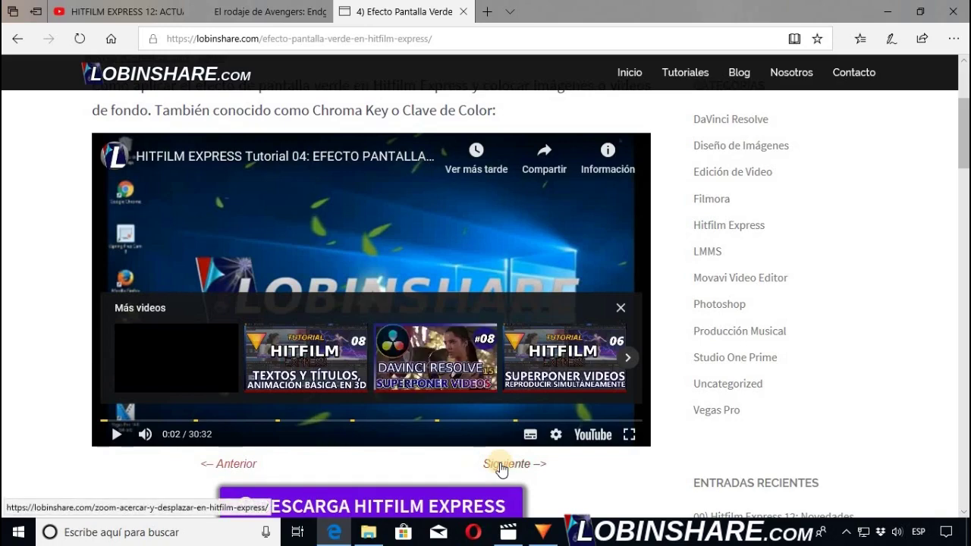
Step: Examine the download link and the numbered list of Hitfilm Express tutorials below the embedded video
scroll(494, 444, down, 1)
scroll(494, 444, down, 2)
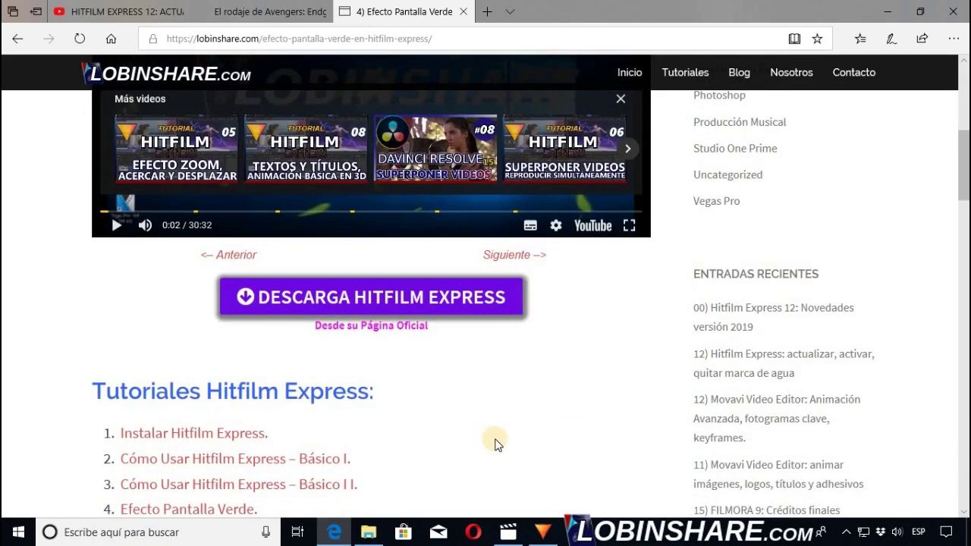
scroll(494, 444, down, 2)
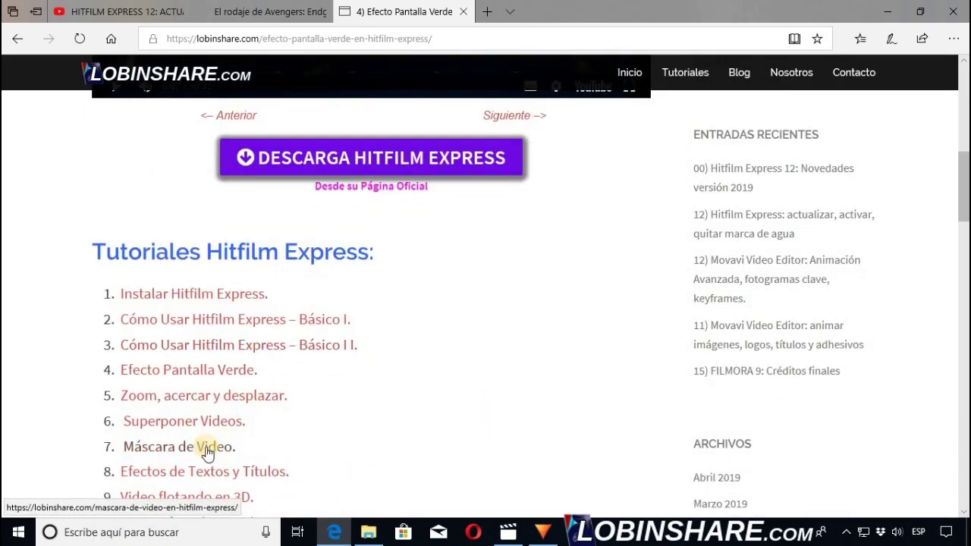